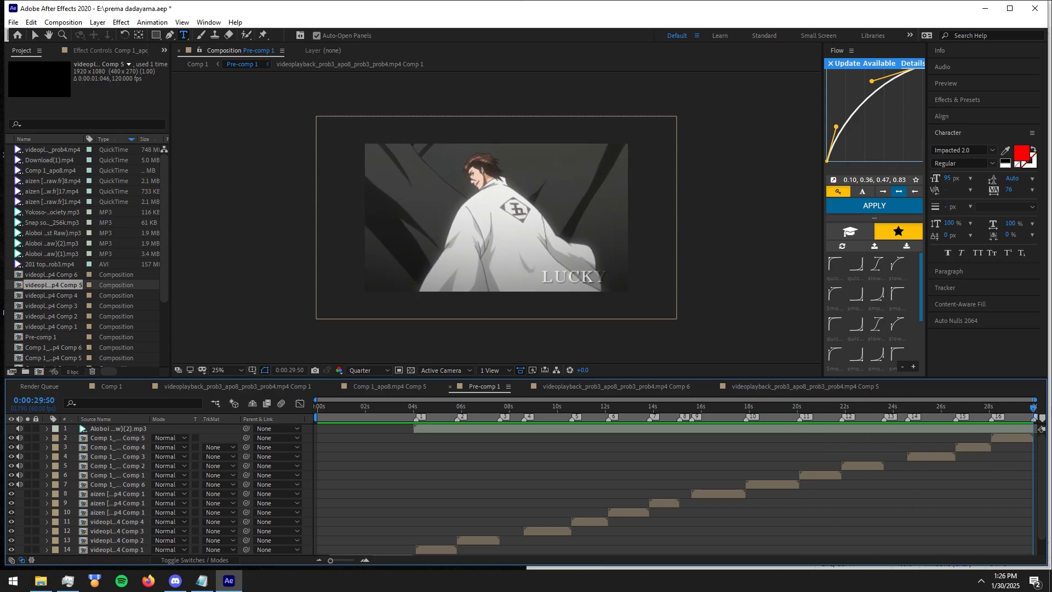
Stop the preview and bring the playhead to the beat marker near 4 seconds
key(space)
drag(331, 406, 413, 419)
right_click(417, 418)
Jump to the 0:00:04:06 marker and add a full-frame black solid starting there
click(471, 453)
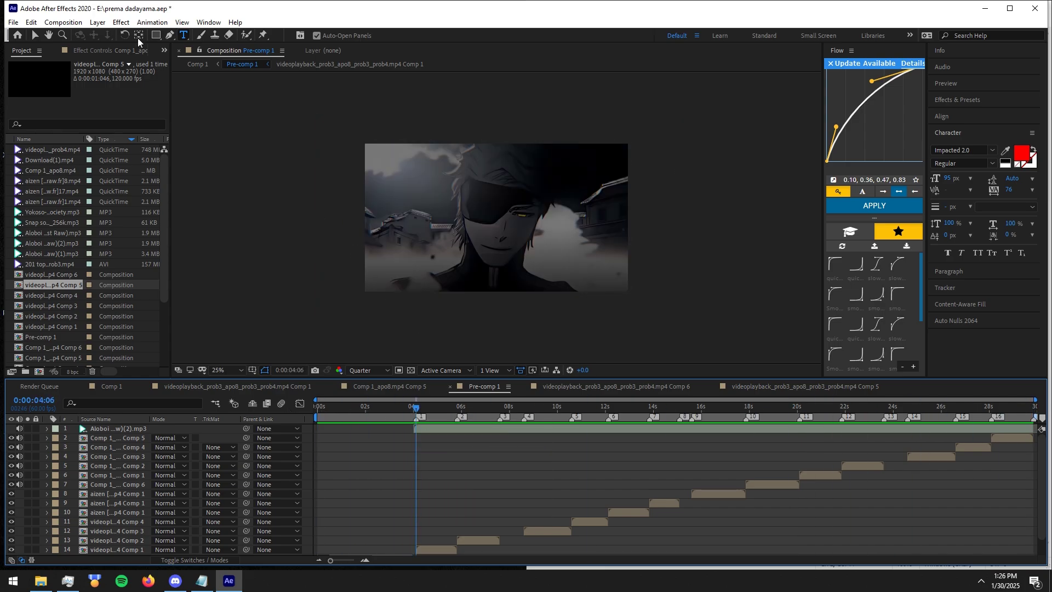
click(35, 35)
right_click(275, 147)
mouse_move(306, 152)
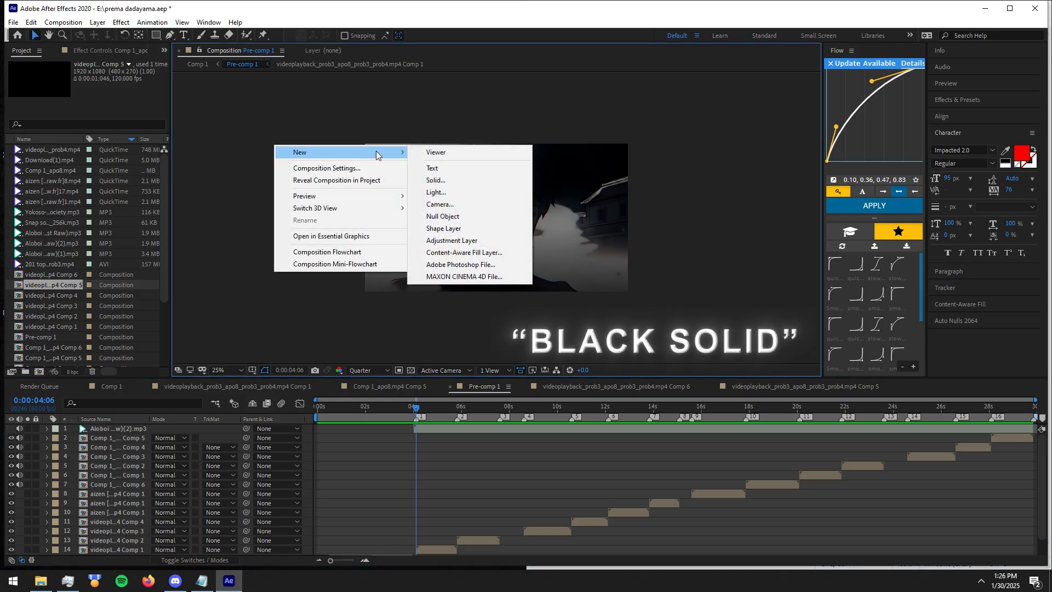
click(432, 180)
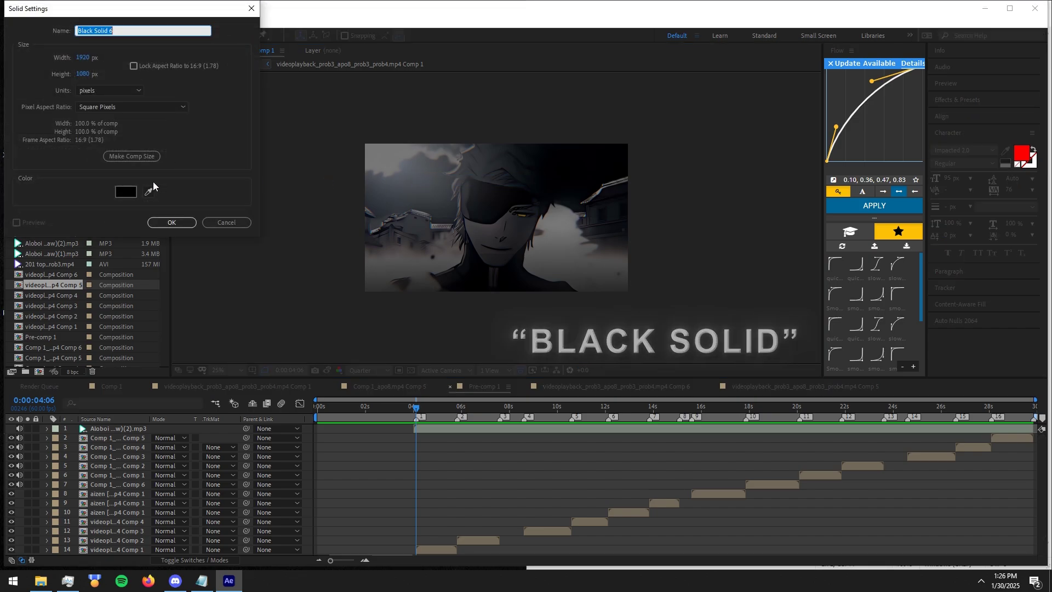
click(186, 222)
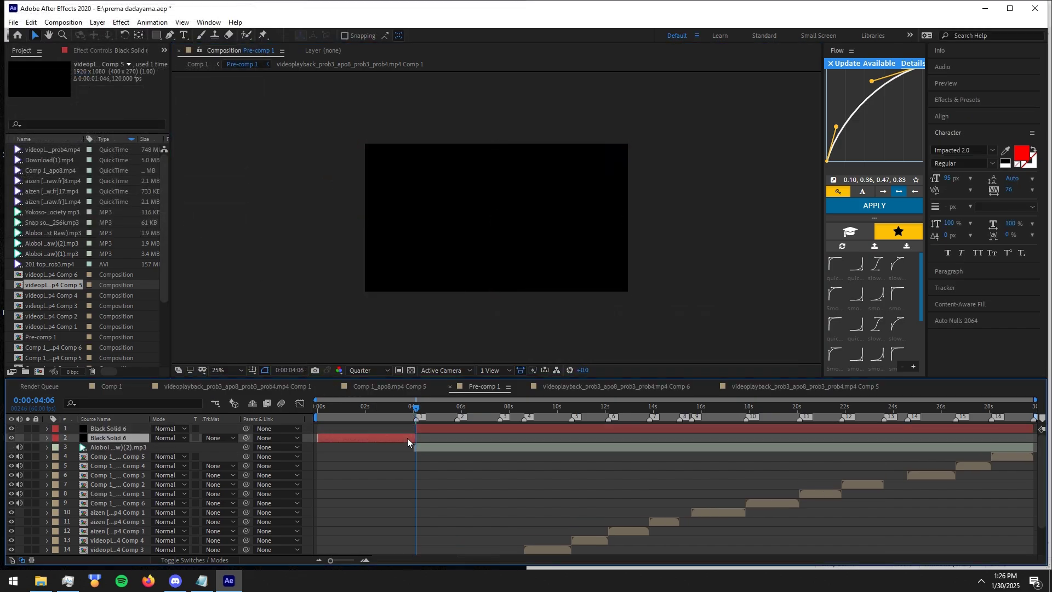
key(alt+bracketleft)
click(423, 430)
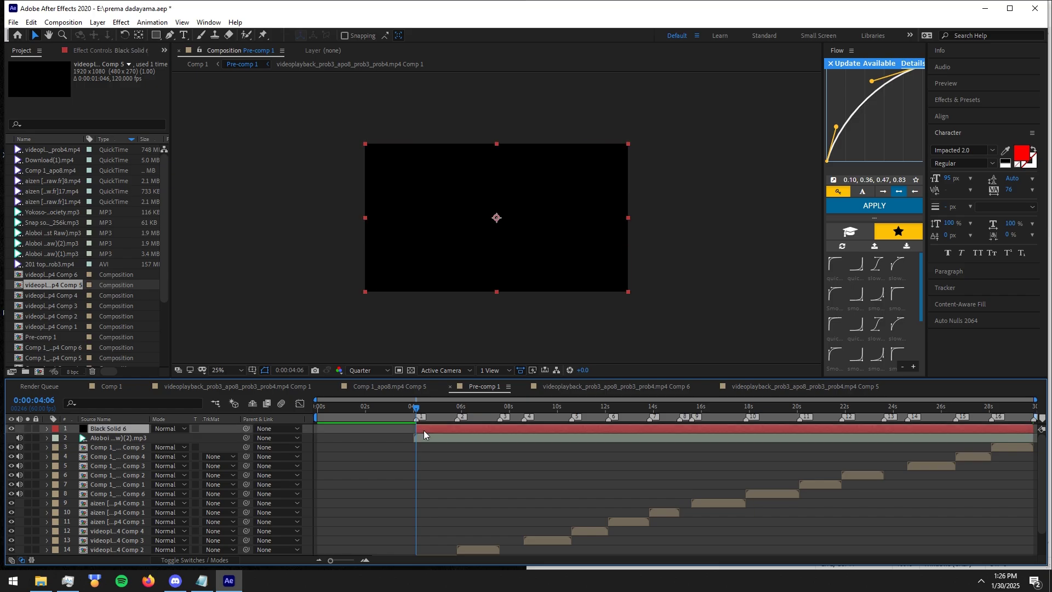
key(ctrl+space)
Apply CC Jaws to the black solid with Completion 30% and Height 0%
text(cc ja)
key(Return)
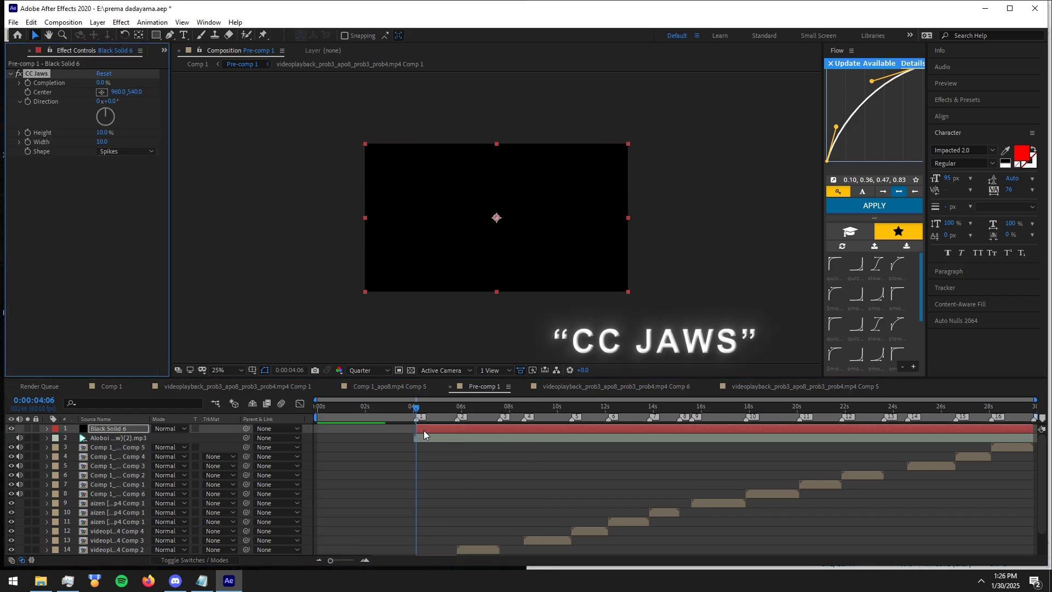
click(100, 83)
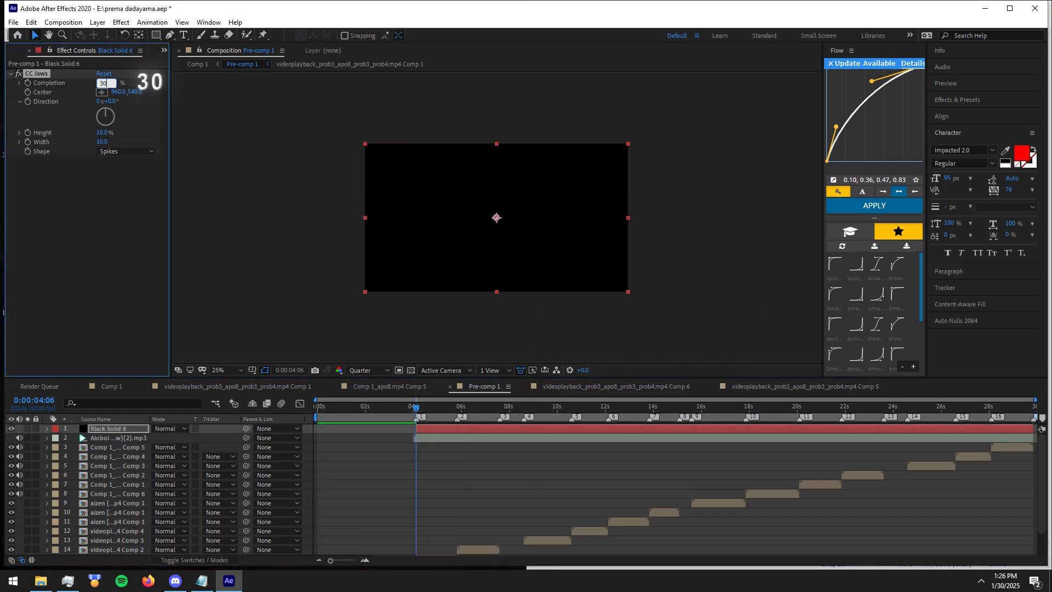
text(30)
key(Return)
click(102, 132)
text(0)
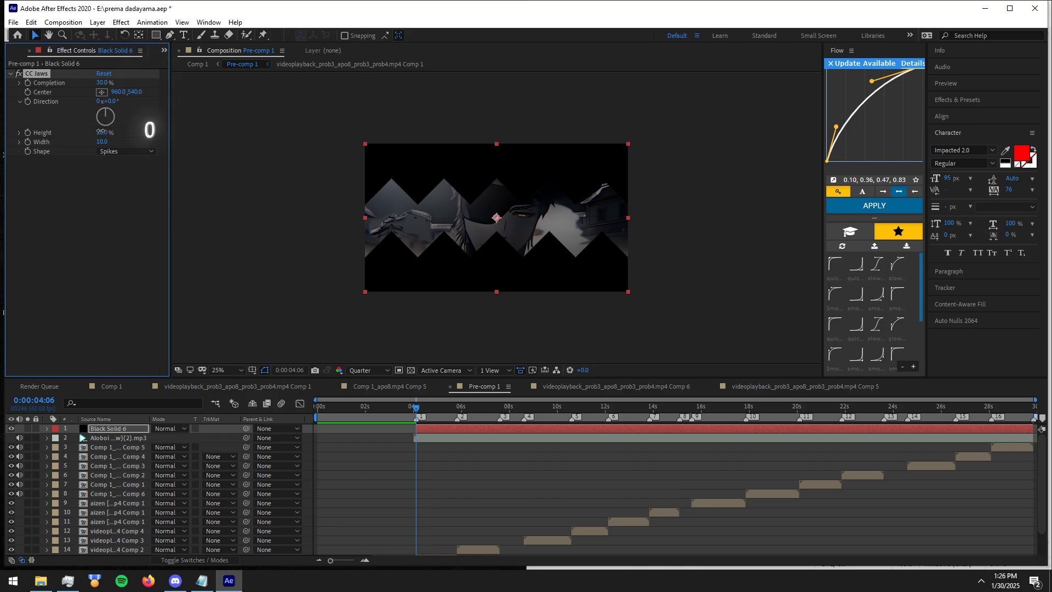
key(Return)
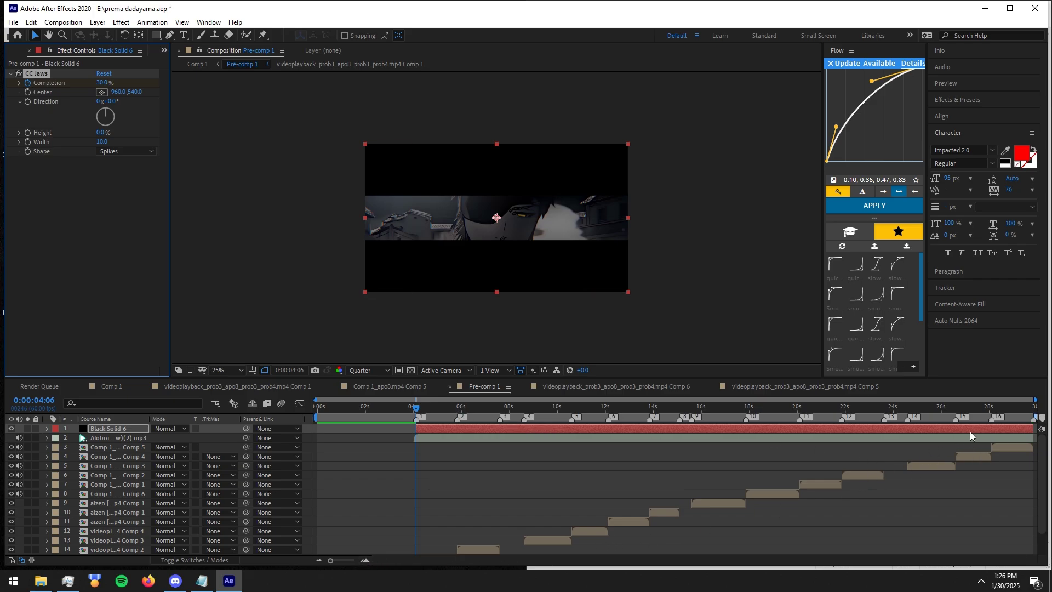
Keyframe CC Jaws Completion to 100% at the end of the comp
drag(980, 413, 1045, 413)
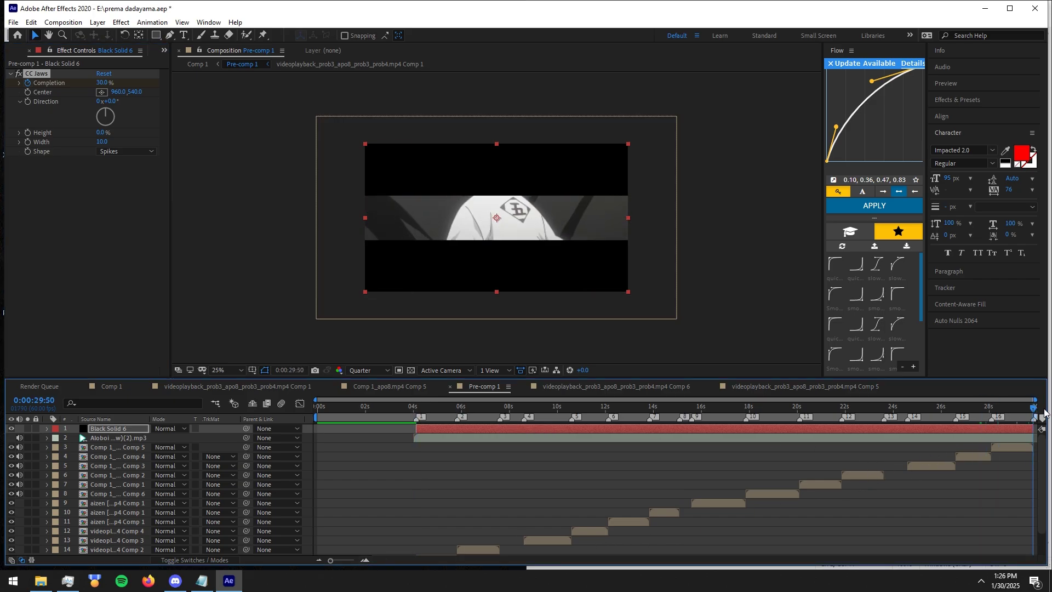
click(105, 83)
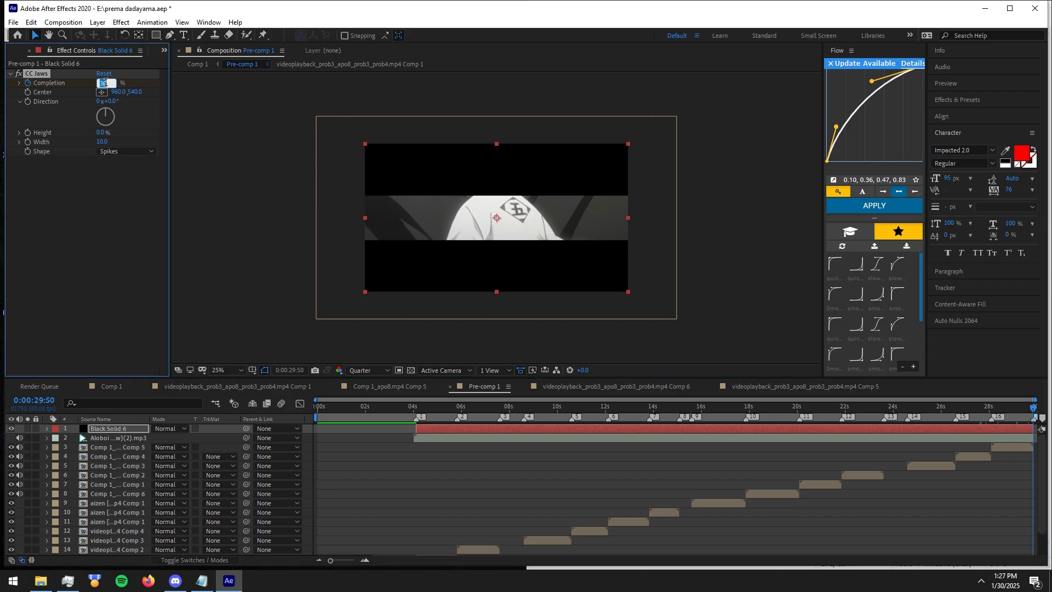
text(100)
key(Return)
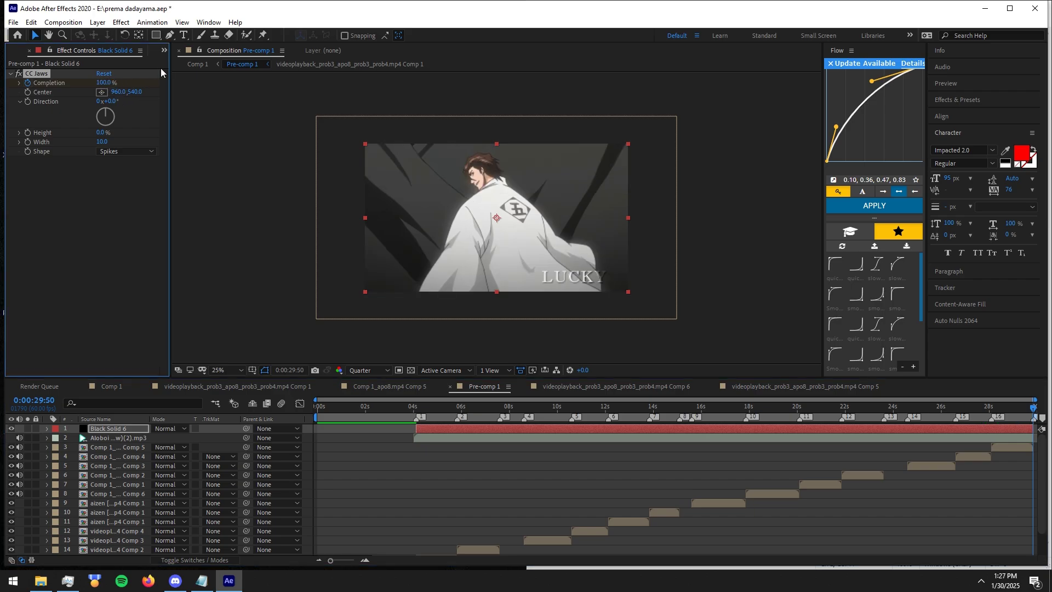
right_click(459, 416)
Add CC Jaws Completion keyframes at beat markers 2, 3 and 4
click(469, 451)
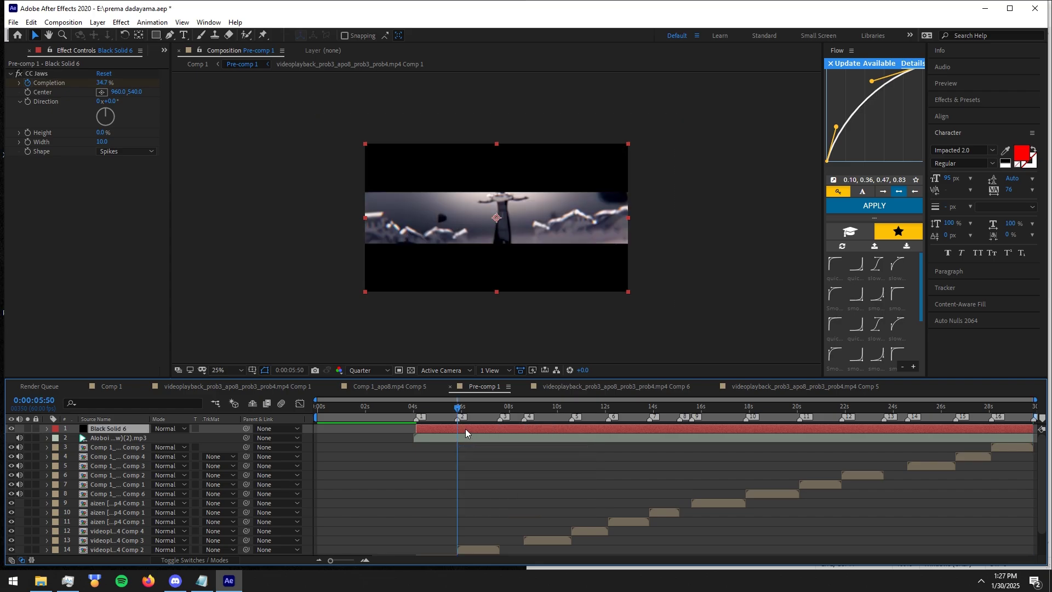
key(u)
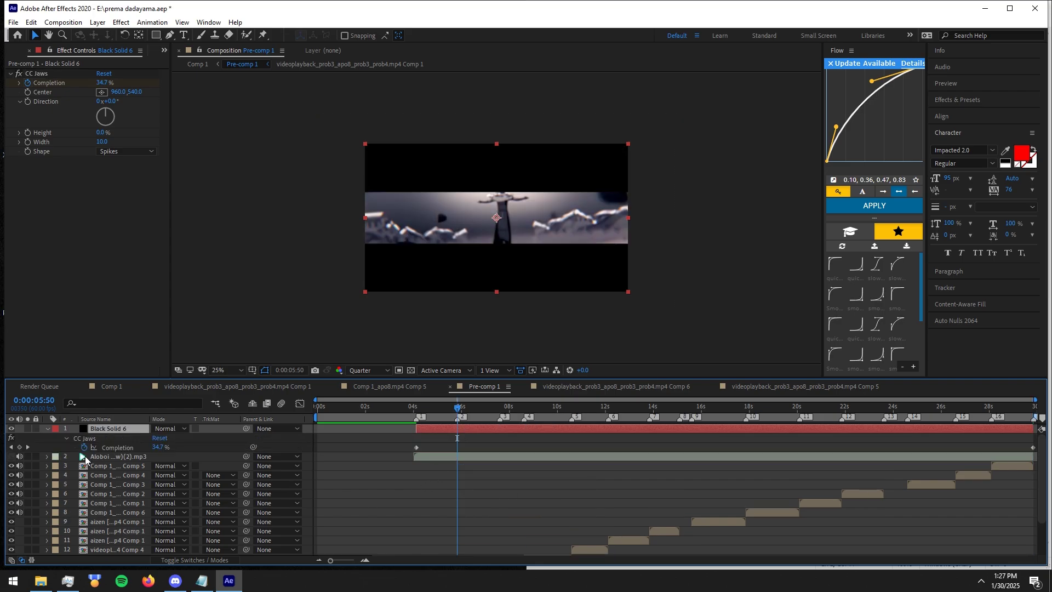
click(19, 447)
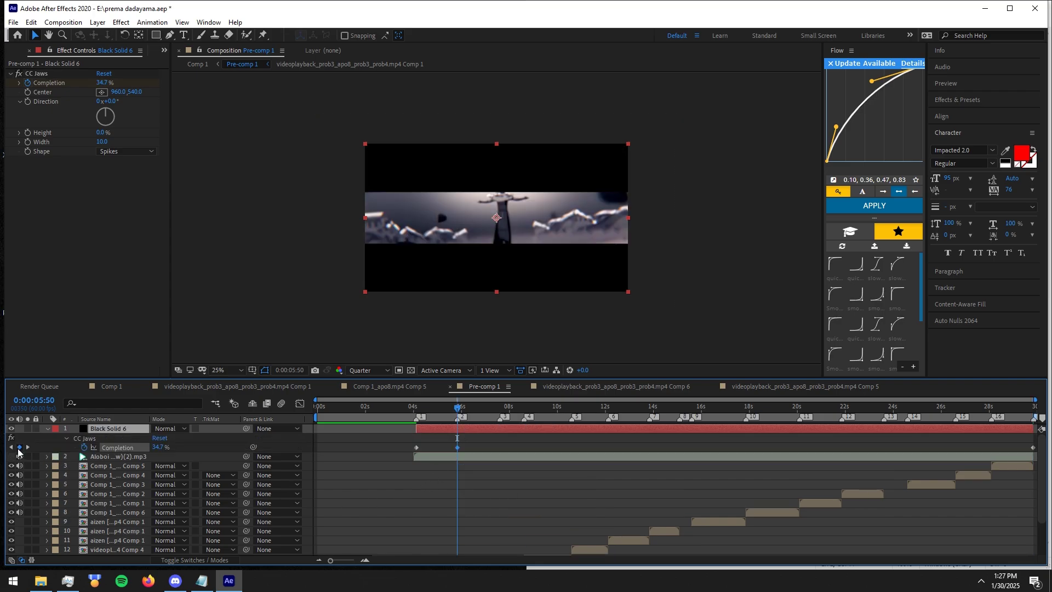
drag(482, 416, 497, 419)
right_click(501, 418)
click(515, 454)
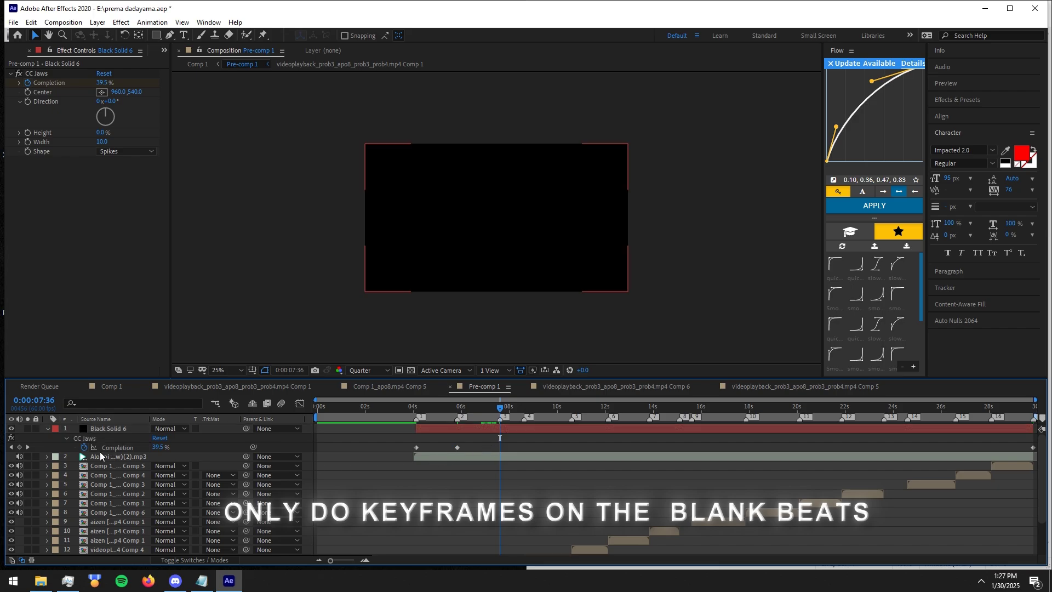
click(19, 447)
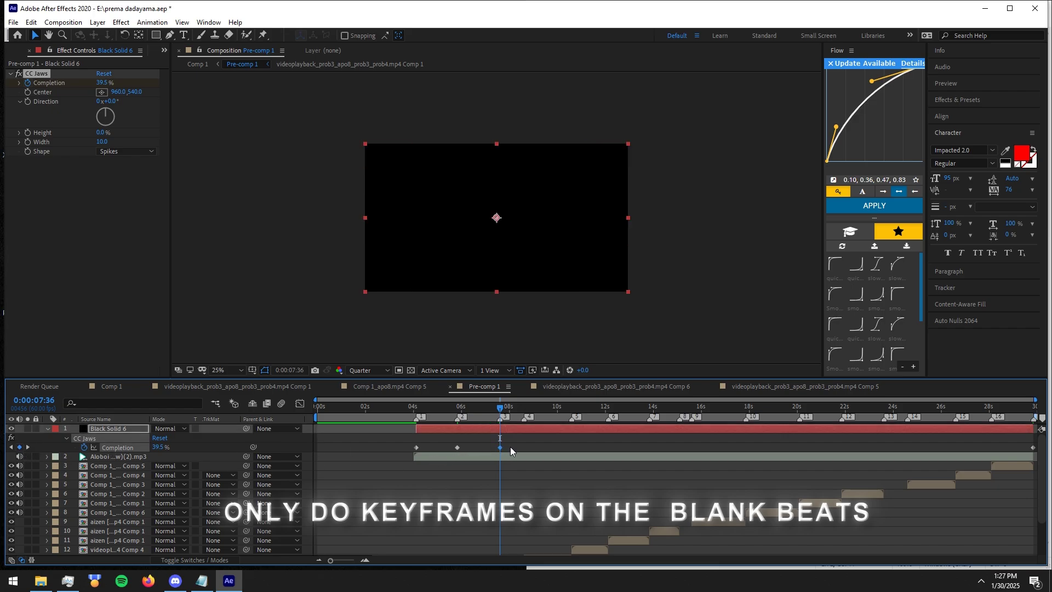
right_click(521, 419)
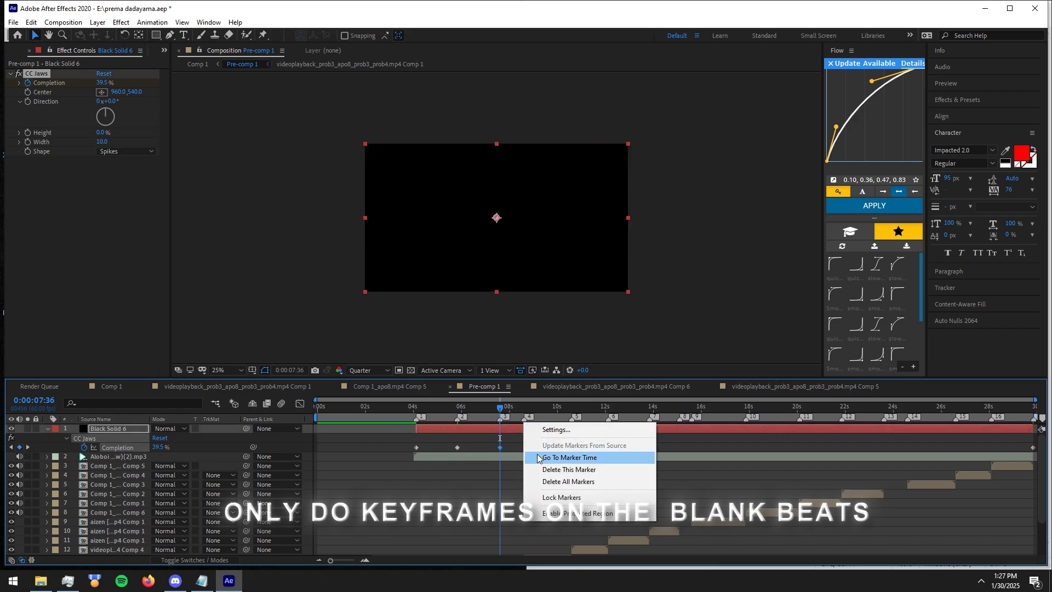
click(538, 457)
key(ctrl+v)
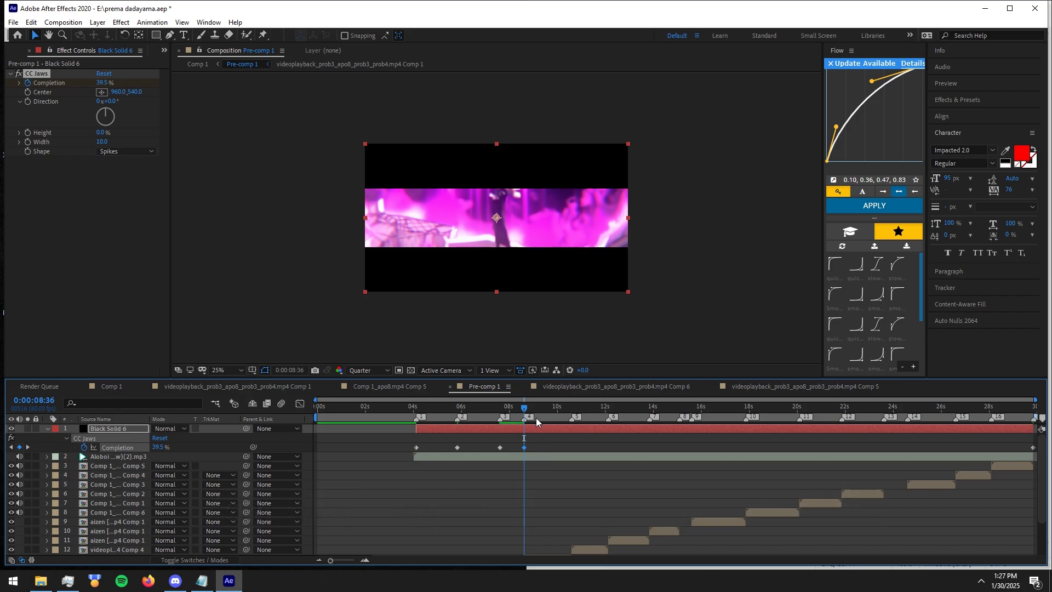
Preview the reveal and add more Completion keyframes at the later beats near 0:00:15 and 0:00:24
mouse_move(524, 406)
mouse_down()
mouse_move(495, 406)
mouse_move(527, 409)
mouse_up()
key(space)
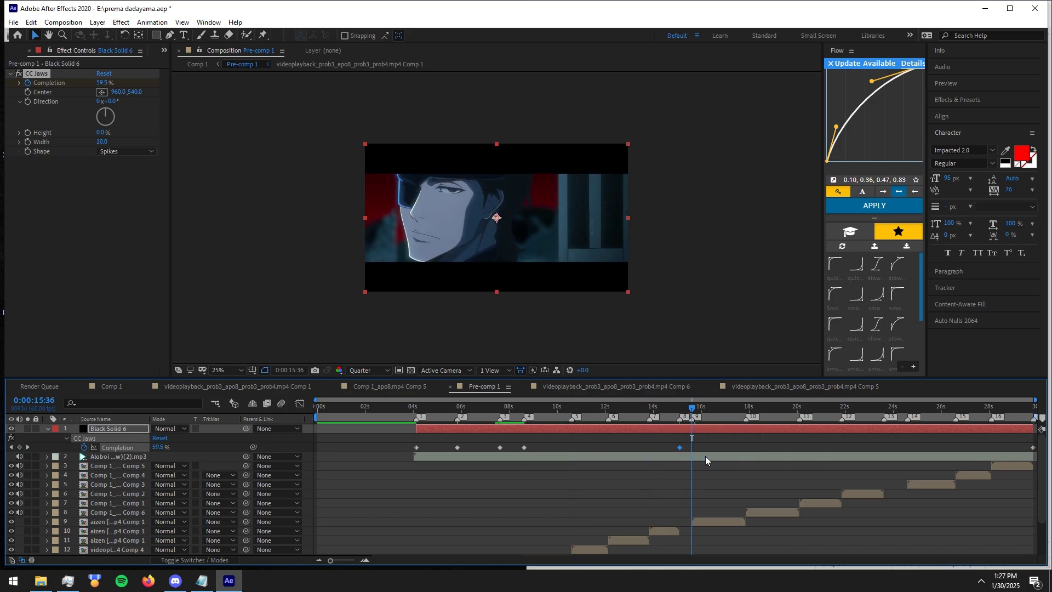
mouse_move(696, 408)
mouse_down()
mouse_move(678, 408)
mouse_move(996, 411)
mouse_move(434, 408)
mouse_up()
right_click(882, 419)
key(Escape)
click(19, 447)
click(19, 447)
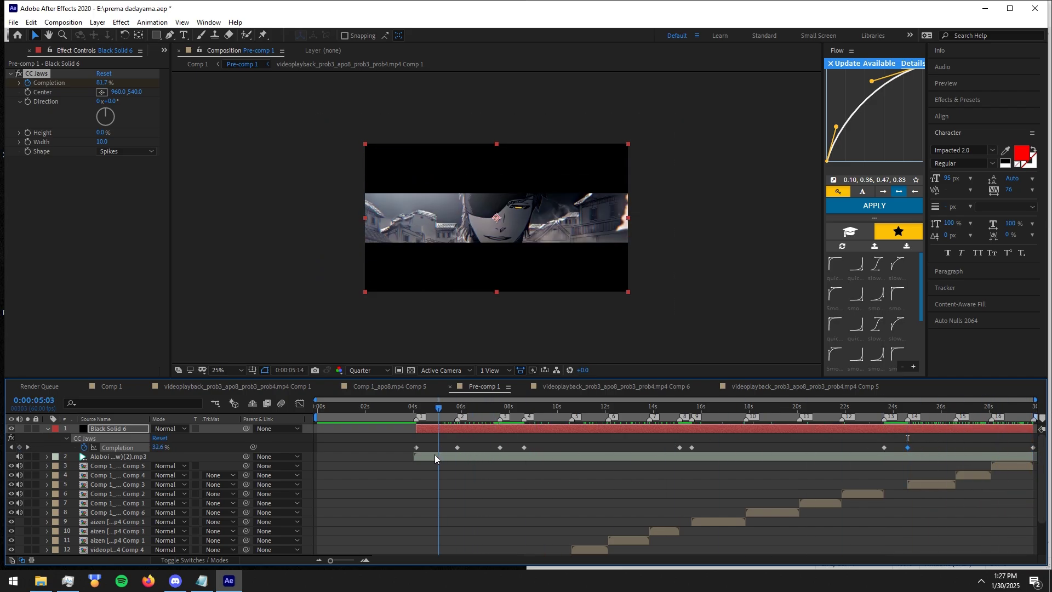
scroll(435, 455, down, 3)
Open layer 15's nested comp and pre-compose its video into Comp 7, moving all attributes
click(427, 528)
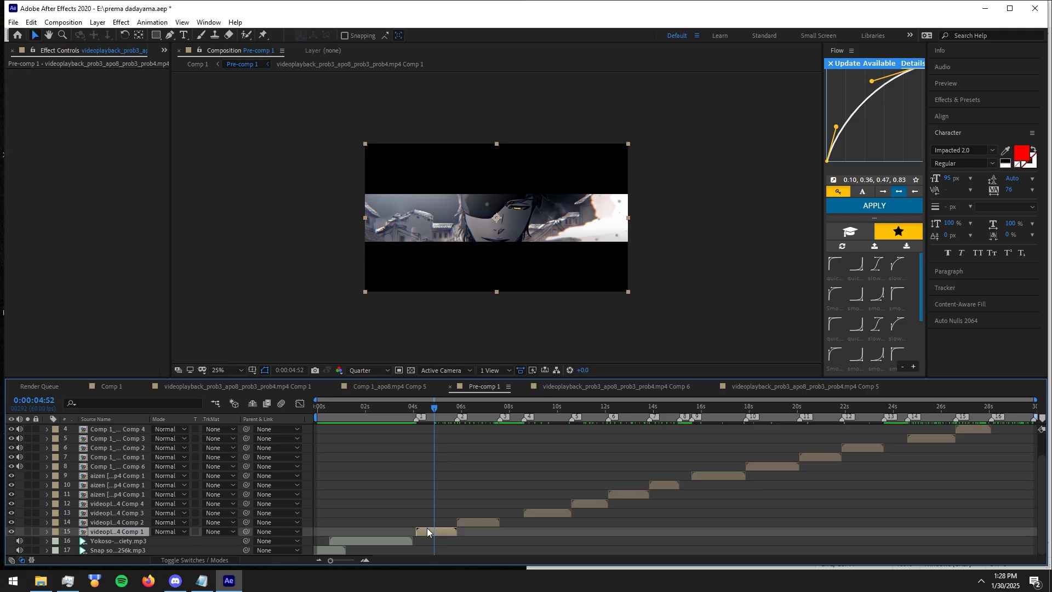
double_click(426, 531)
click(444, 429)
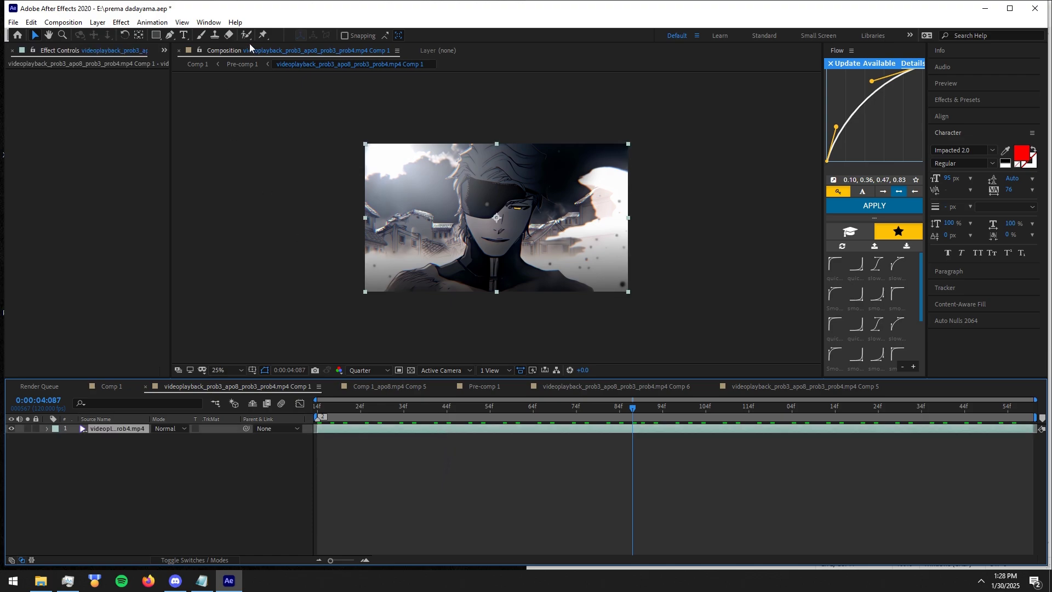
key(ctrl+shift+c)
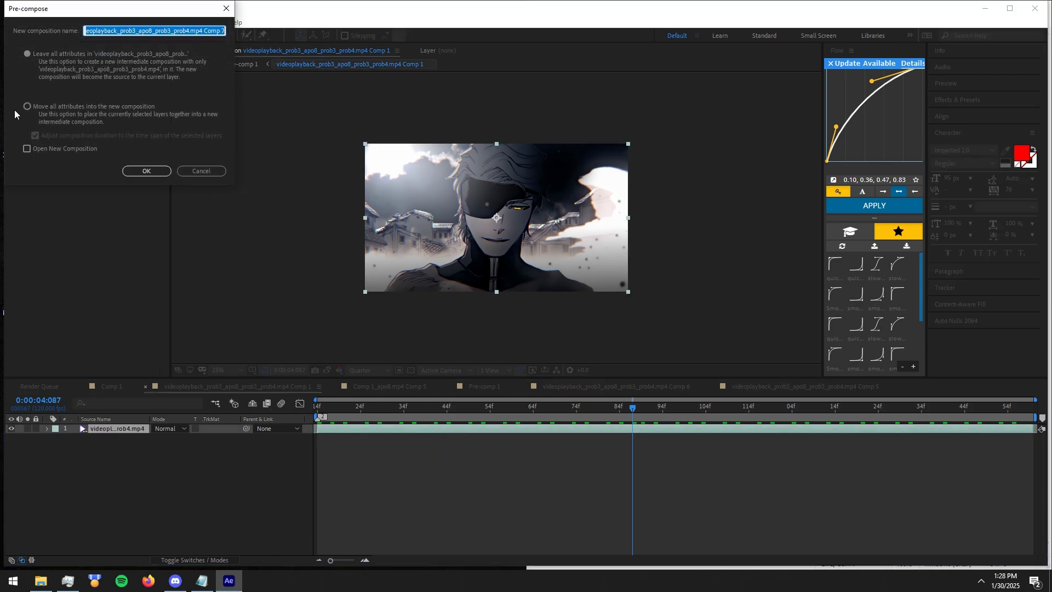
click(27, 107)
click(145, 170)
Return to the clip start and open the character layer in the Layer panel
key(alt+w)
click(317, 406)
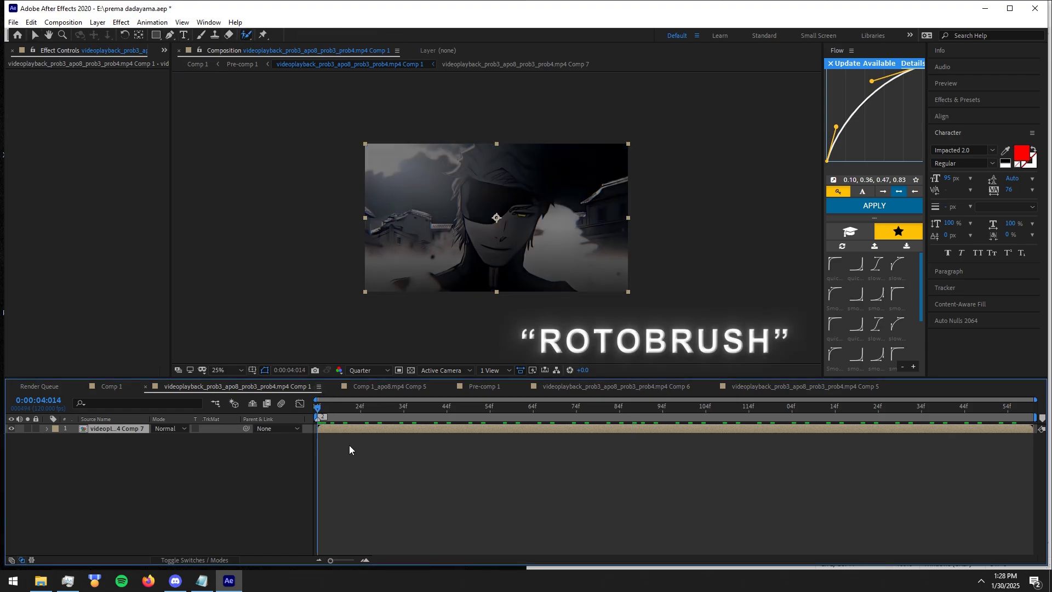
double_click(363, 425)
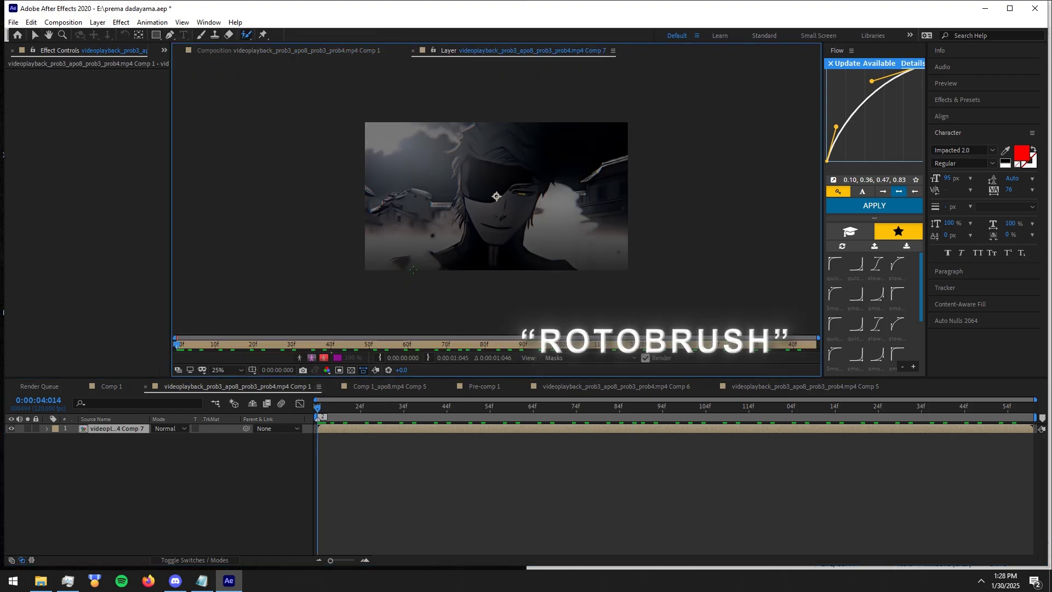
Paint a Roto Brush stroke over the character's head and shoulders to mark it as foreground
mouse_move(398, 261)
mouse_down()
mouse_move(460, 140)
mouse_move(573, 266)
mouse_up()
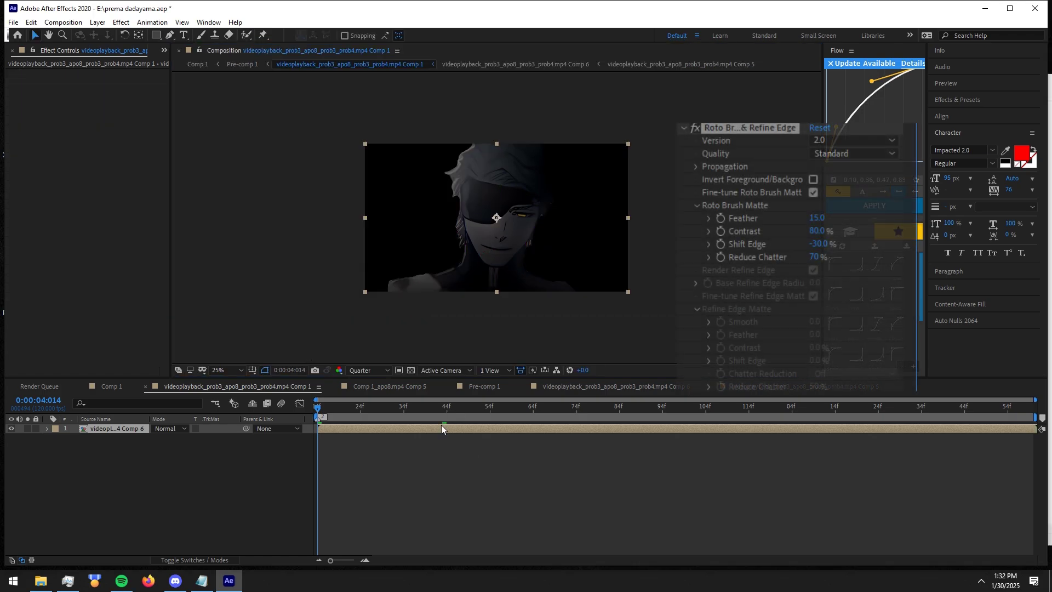
right_click(225, 267)
Add a black solid with CC Jaws at 30% Completion and 0% Height
mouse_move(252, 274)
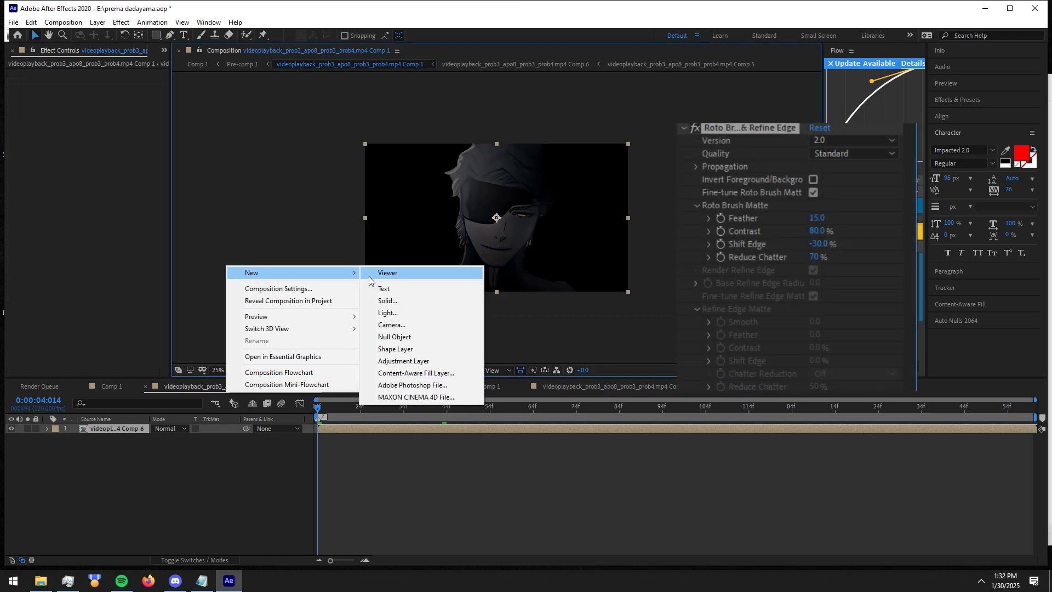
click(375, 300)
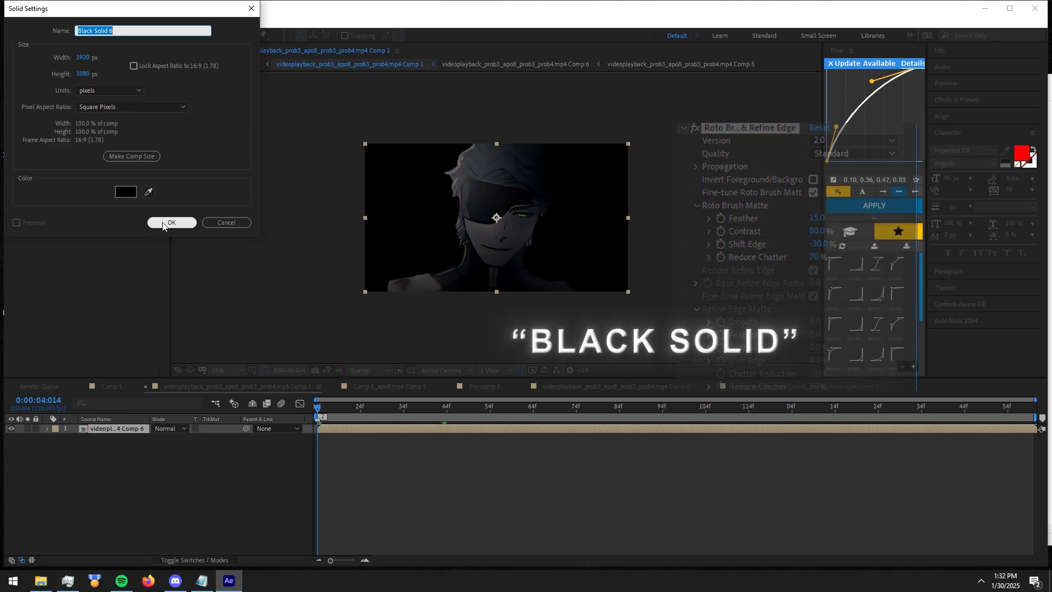
click(163, 222)
key(ctrl+space)
text(cc jaw)
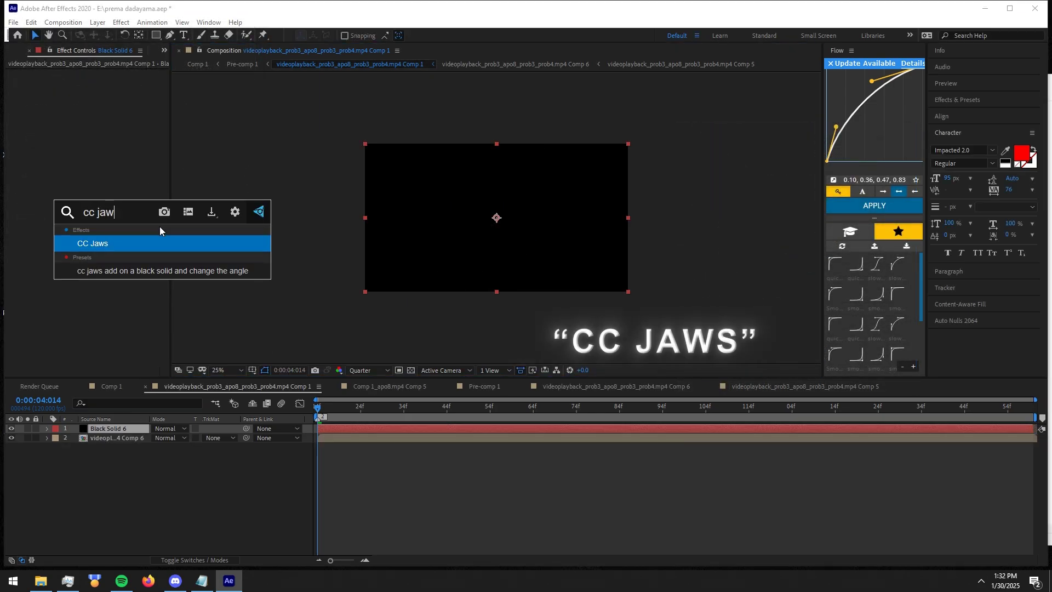
key(Return)
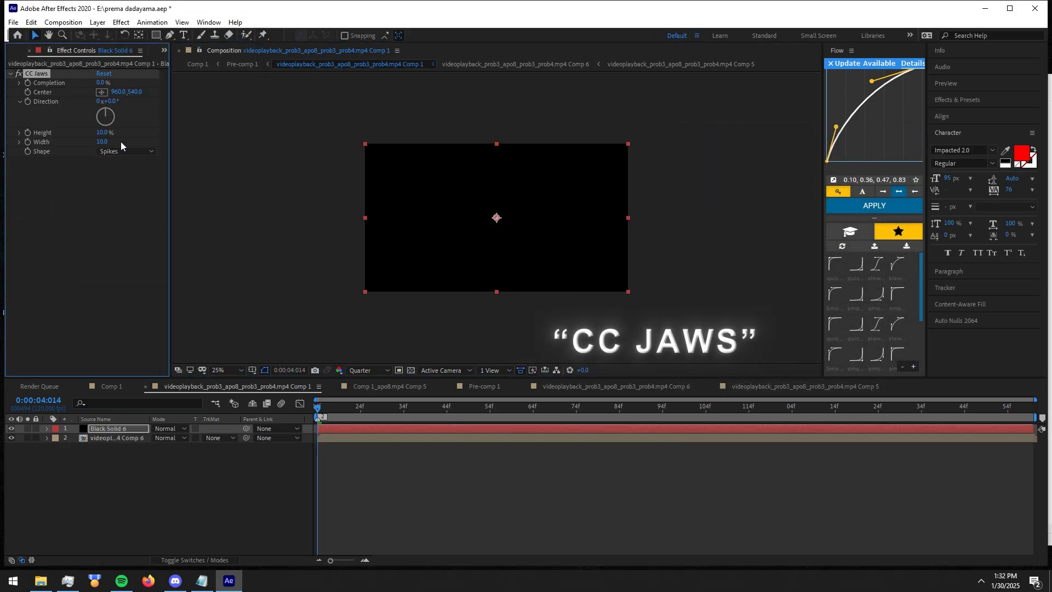
click(101, 83)
key(Return)
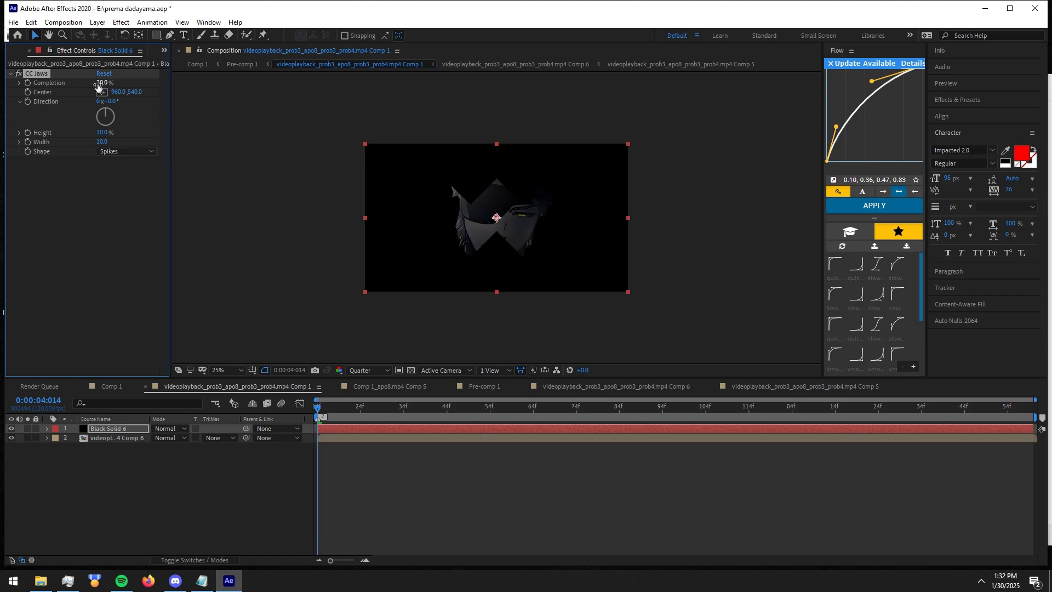
drag(106, 131, 1, 132)
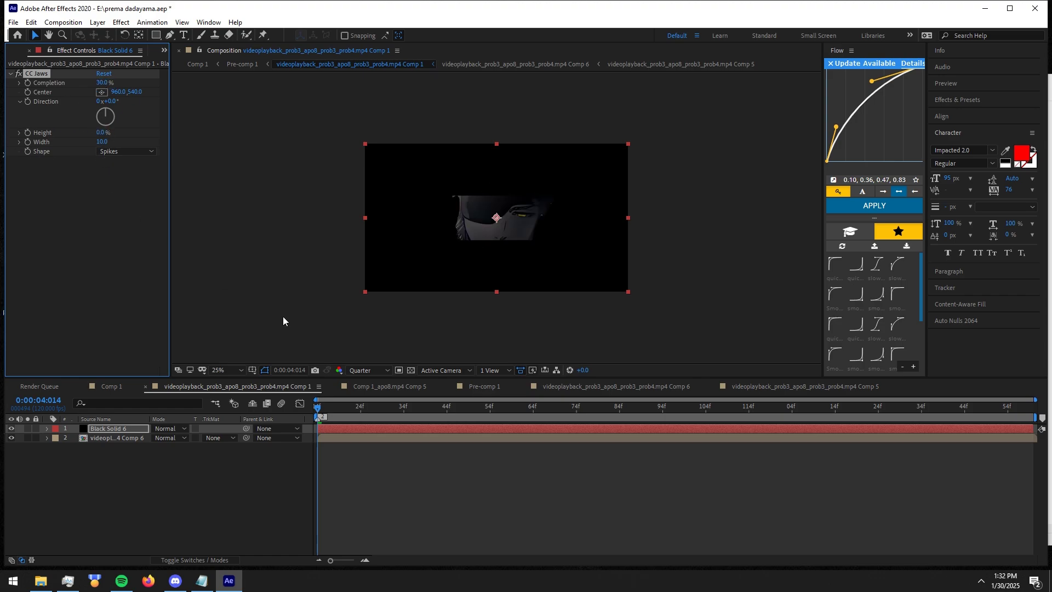
Create a new white solid layer
right_click(337, 318)
mouse_move(346, 323)
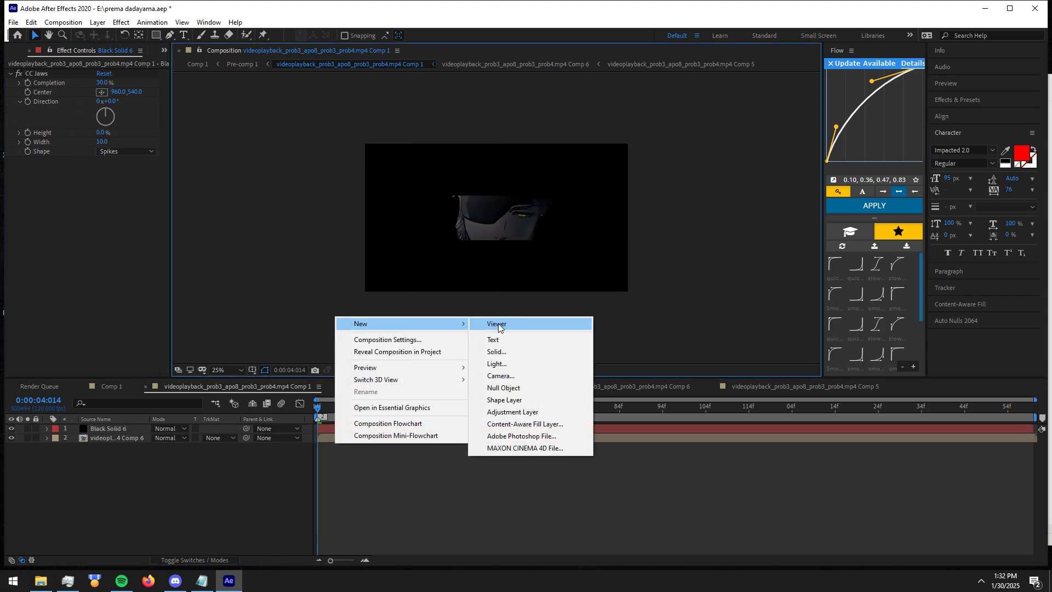
click(507, 350)
click(124, 187)
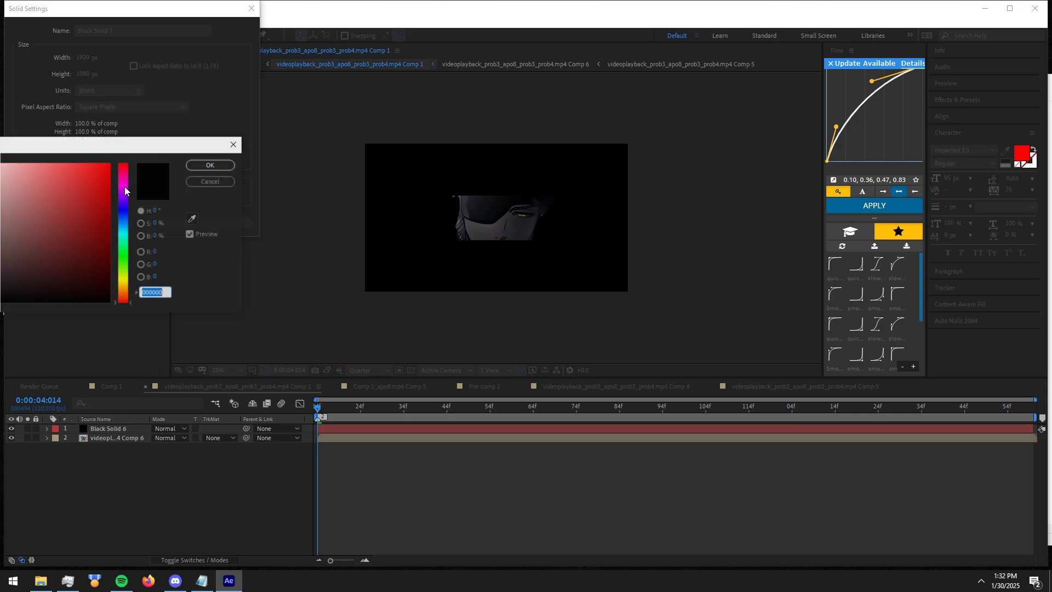
click(42, 168)
drag(50, 145, 259, 164)
click(180, 184)
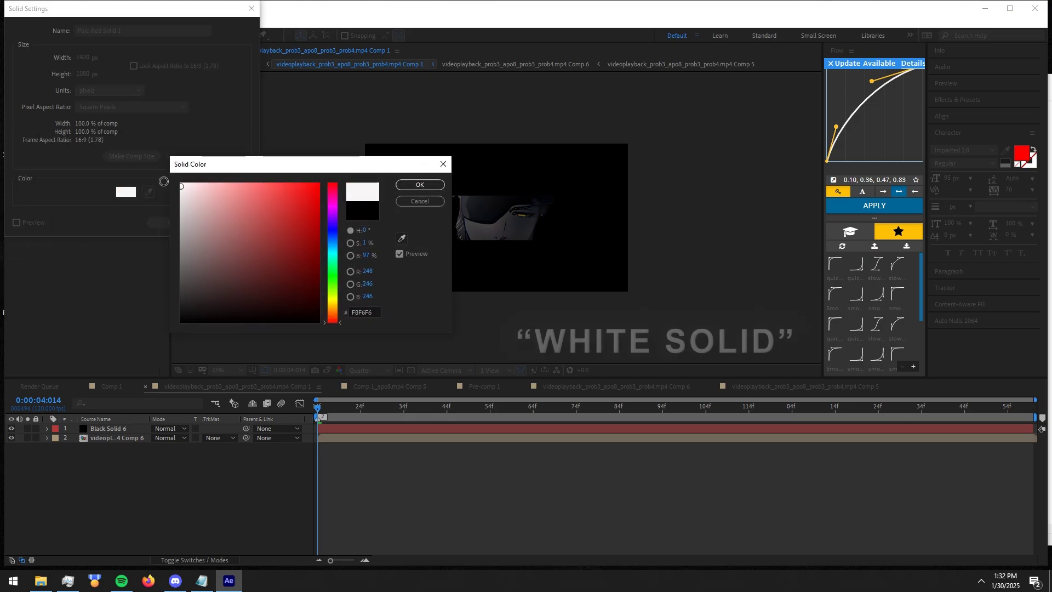
click(419, 185)
click(167, 222)
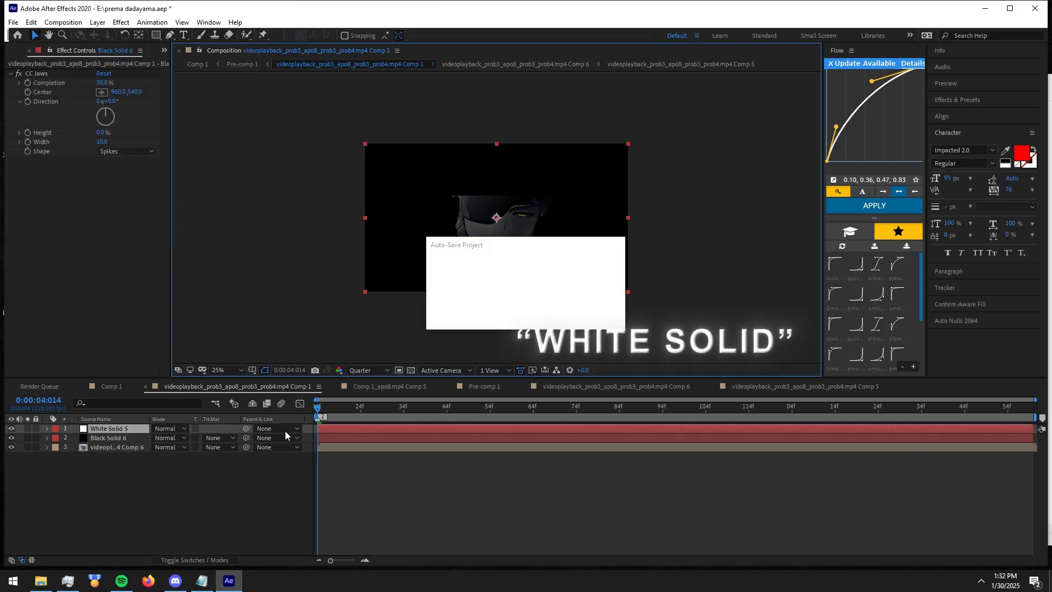
Move White Solid 5 to the bottom and set the character to 32% scale at position 1619, 540
drag(111, 428, 112, 463)
click(400, 472)
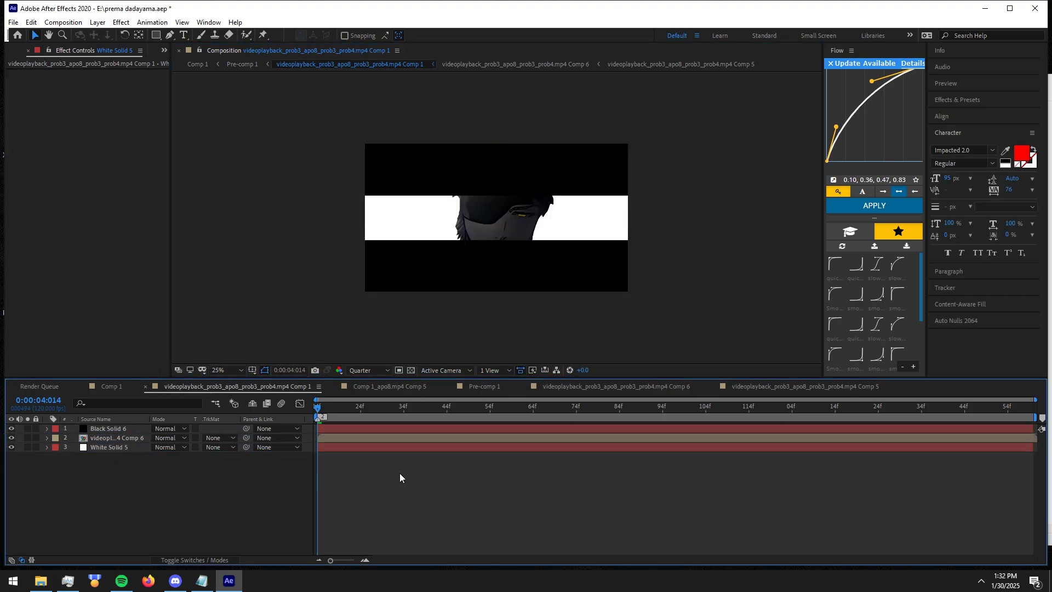
click(337, 437)
key(s)
key(shift+p)
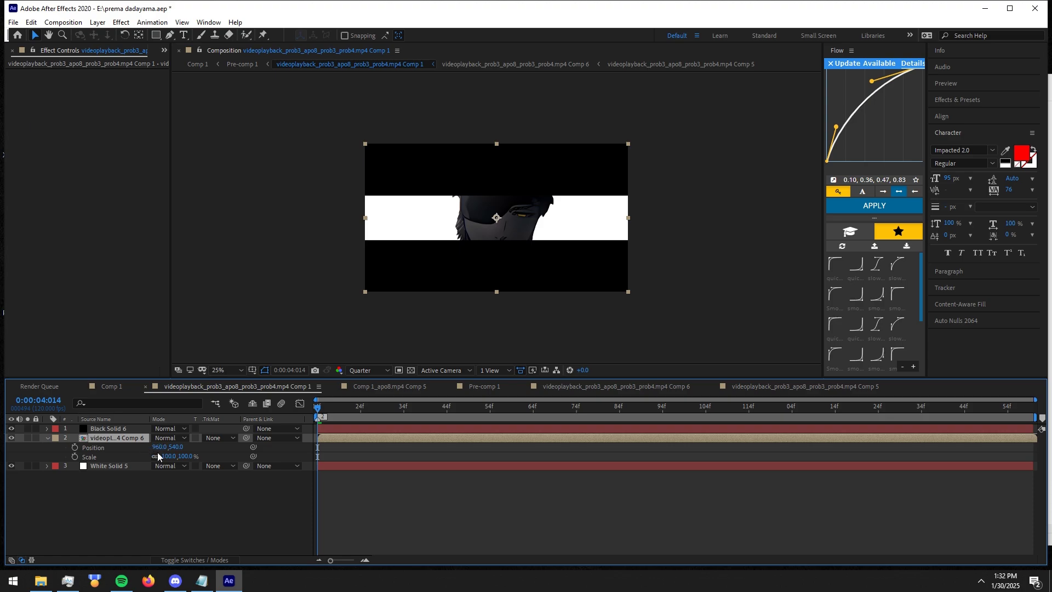
drag(166, 458, 507, 436)
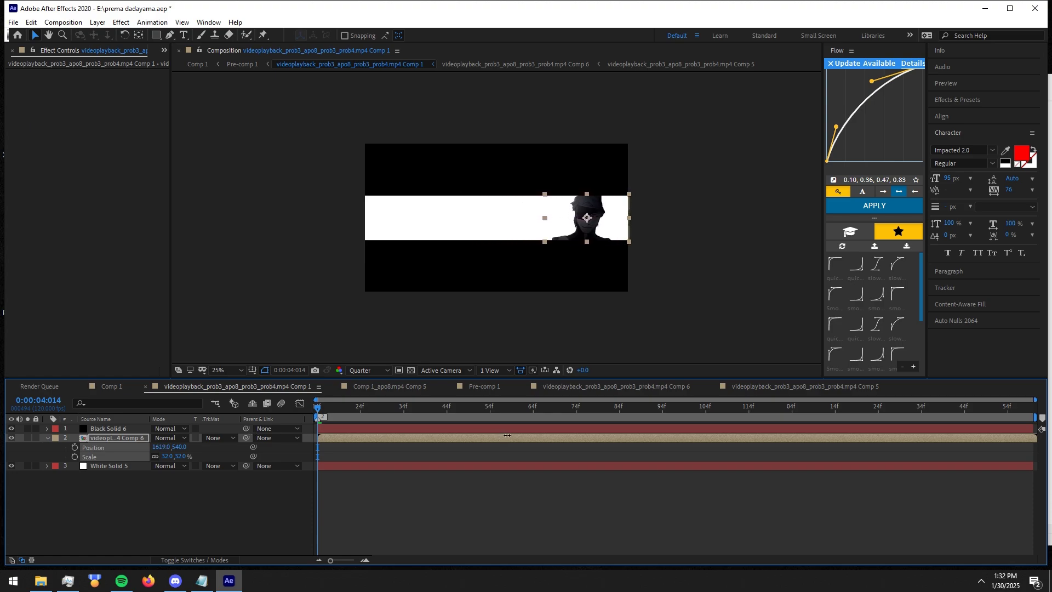
click(623, 524)
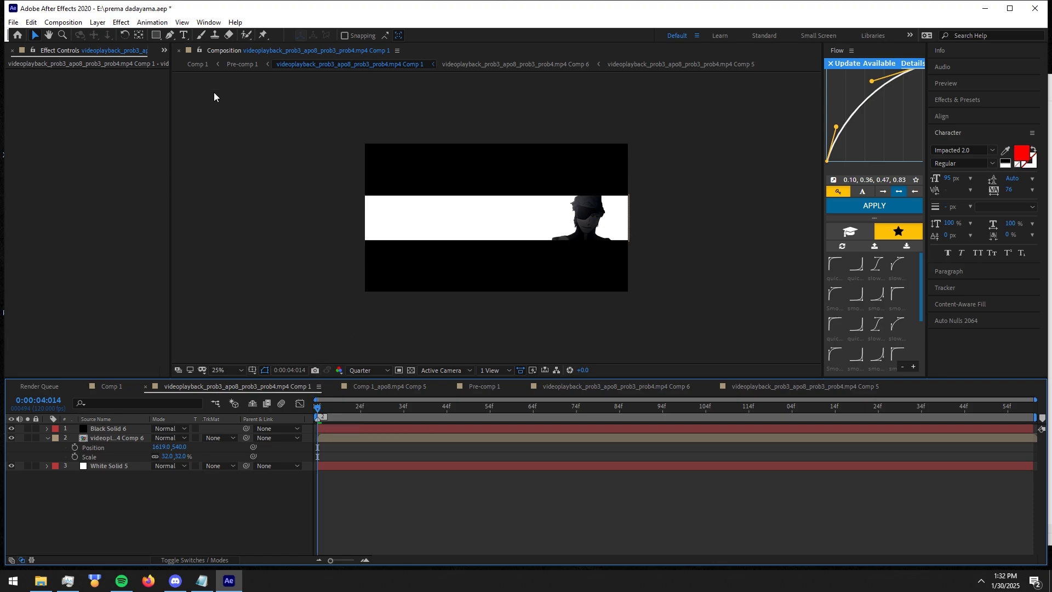
click(265, 370)
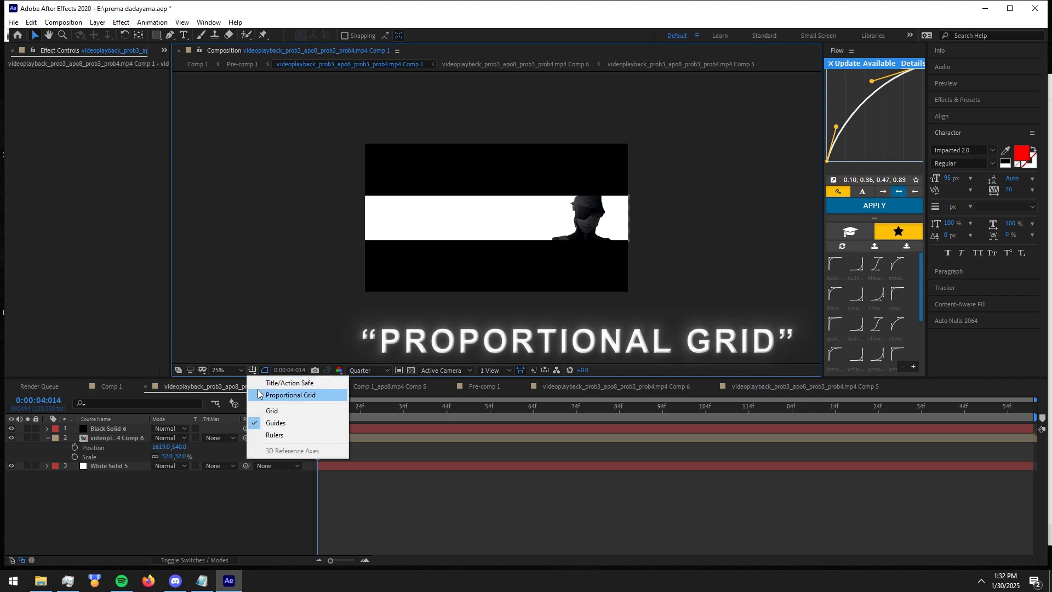
Add a black 'AIZEN SOSUKE' title in Imprint MT Shadow on the white band
click(298, 394)
key(ctrl+t)
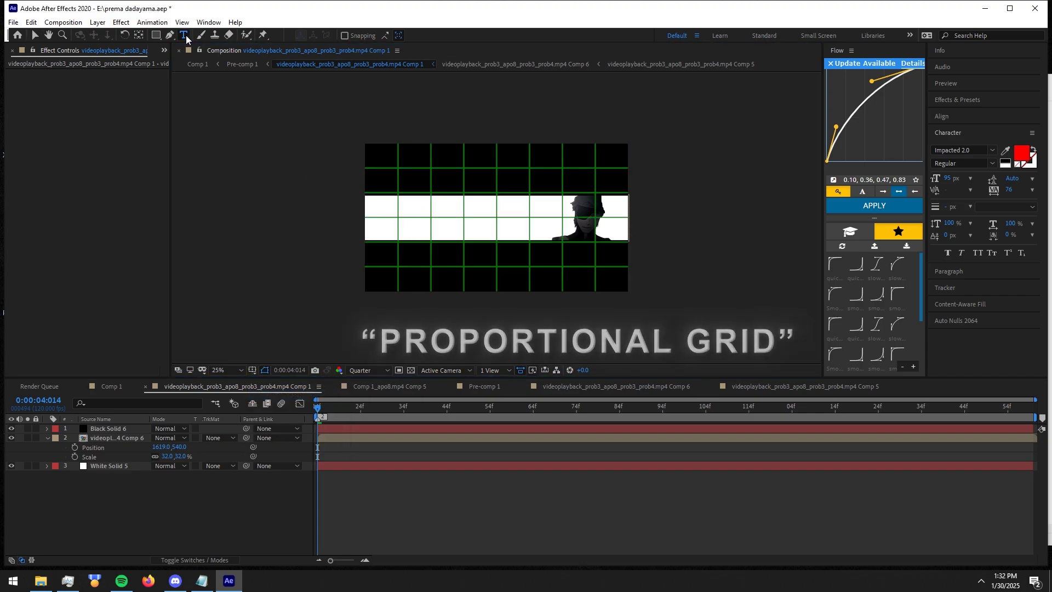
click(402, 216)
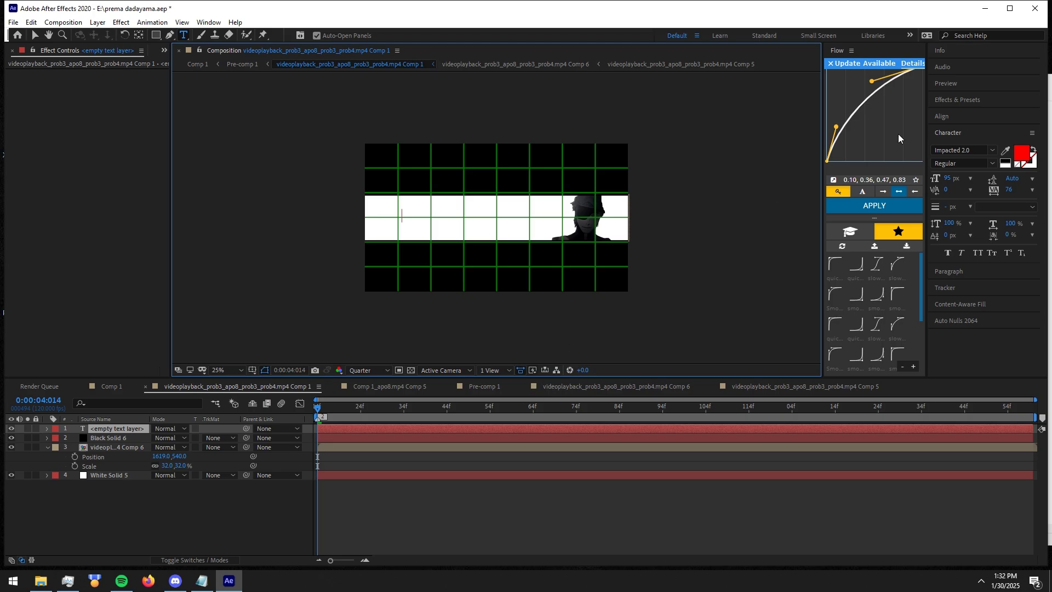
click(975, 150)
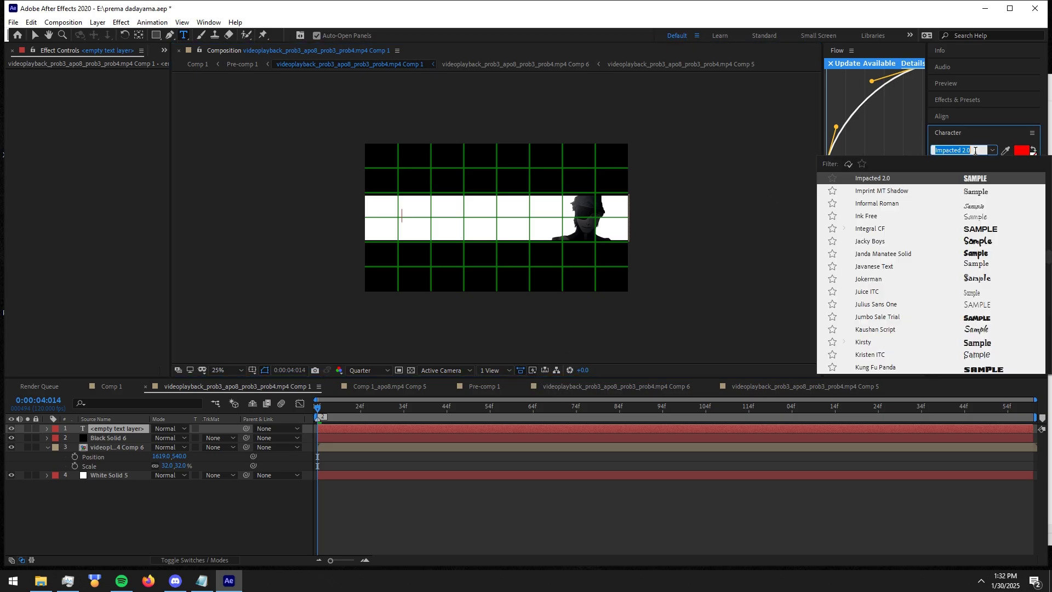
click(935, 190)
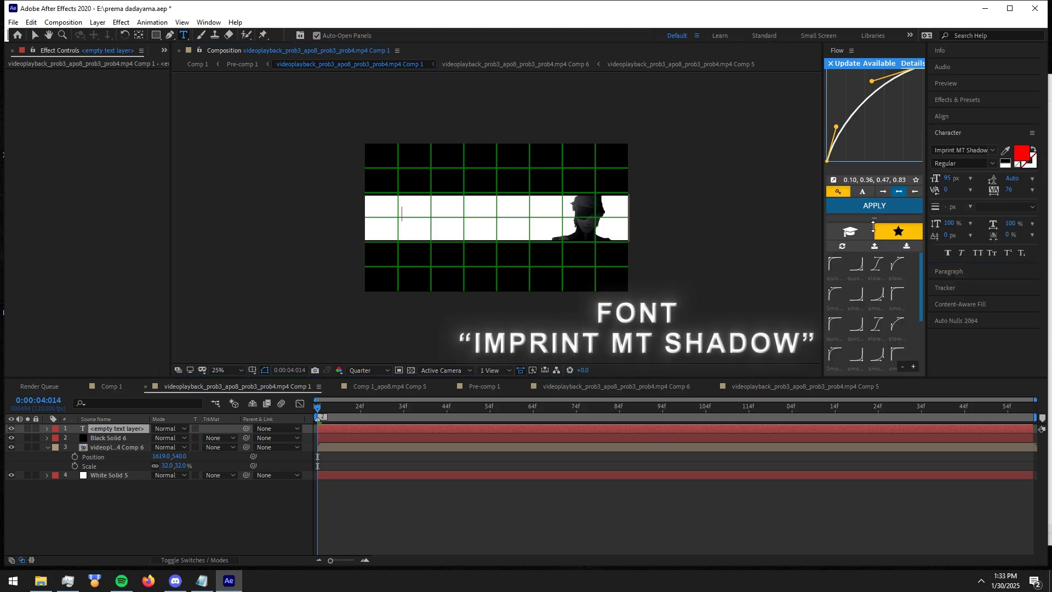
text(AI)
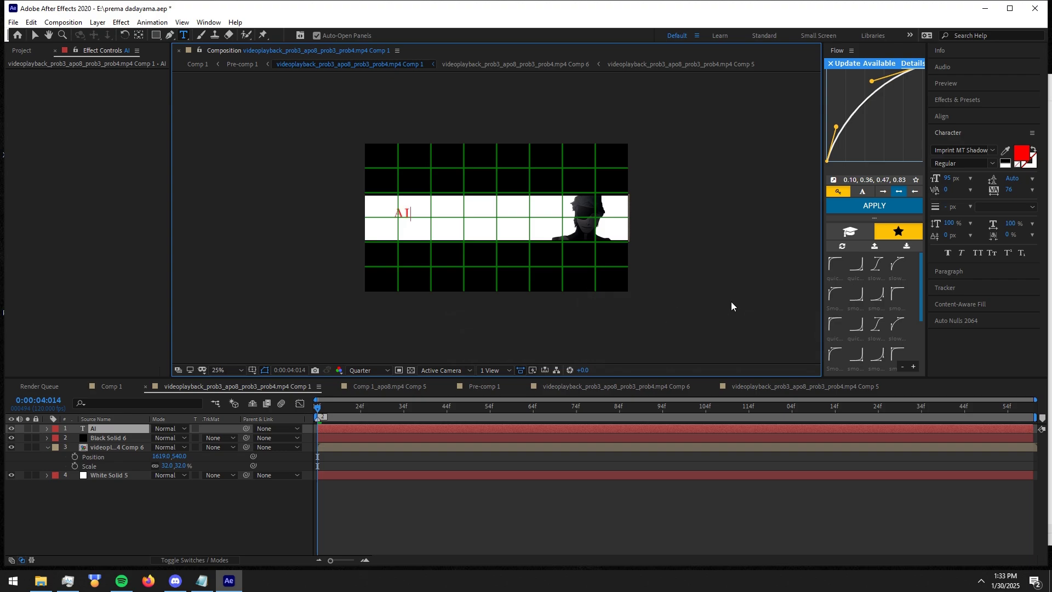
text(ZEN SOSUKE)
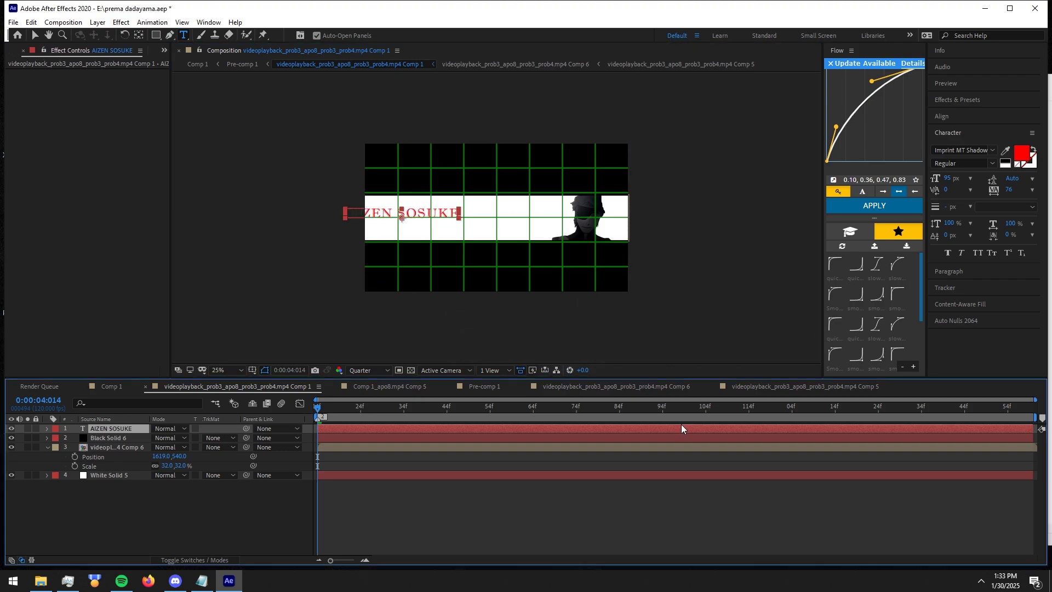
key(ctrl+a)
click(1017, 154)
drag(220, 184, 335, 335)
click(418, 185)
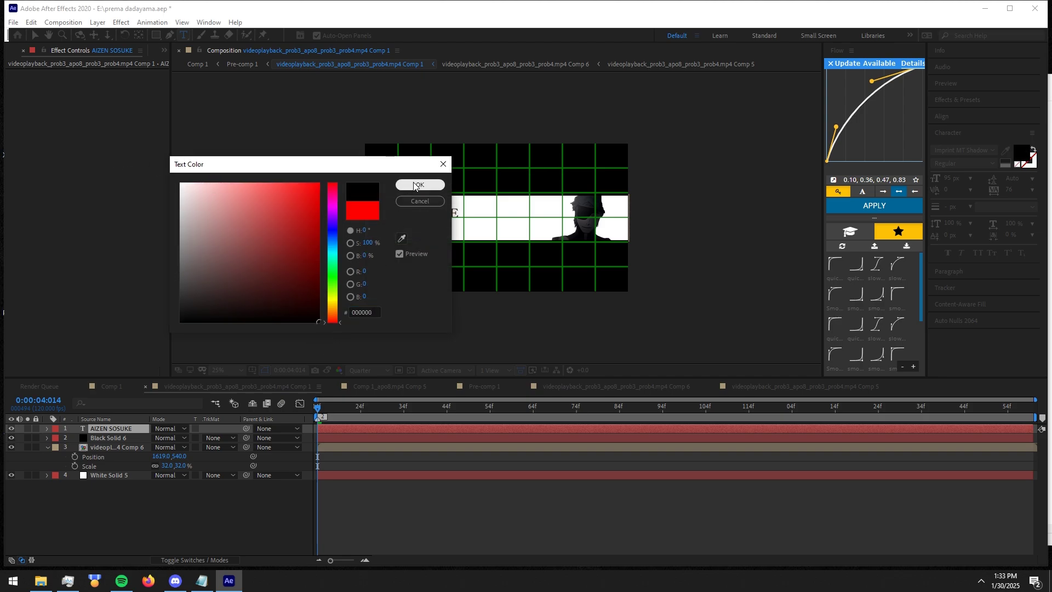
Slide the AIZEN SOSUKE title right to position 587, 540
click(431, 427)
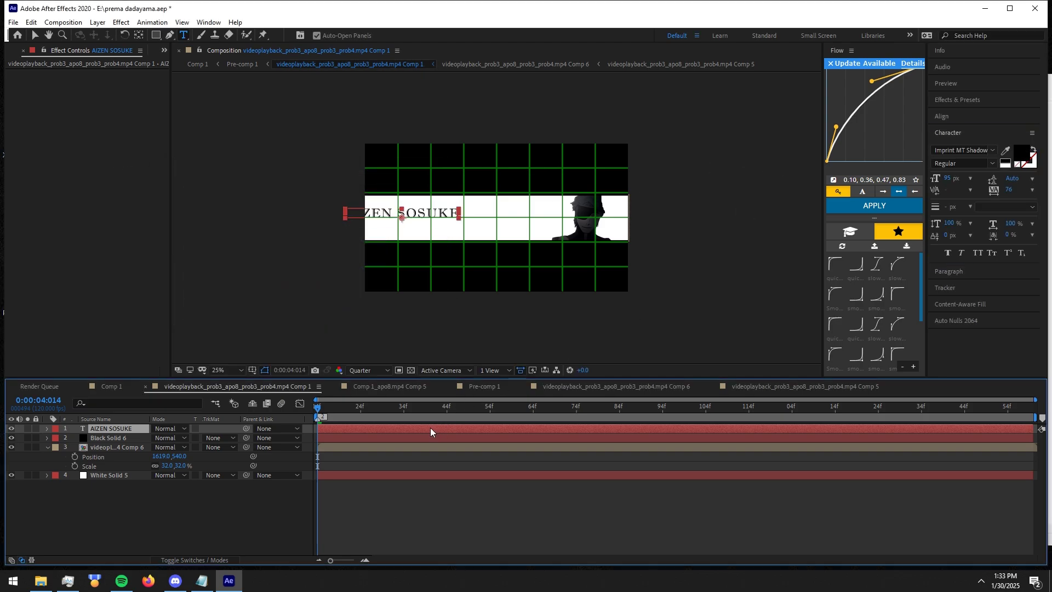
key(p)
drag(185, 438, 324, 429)
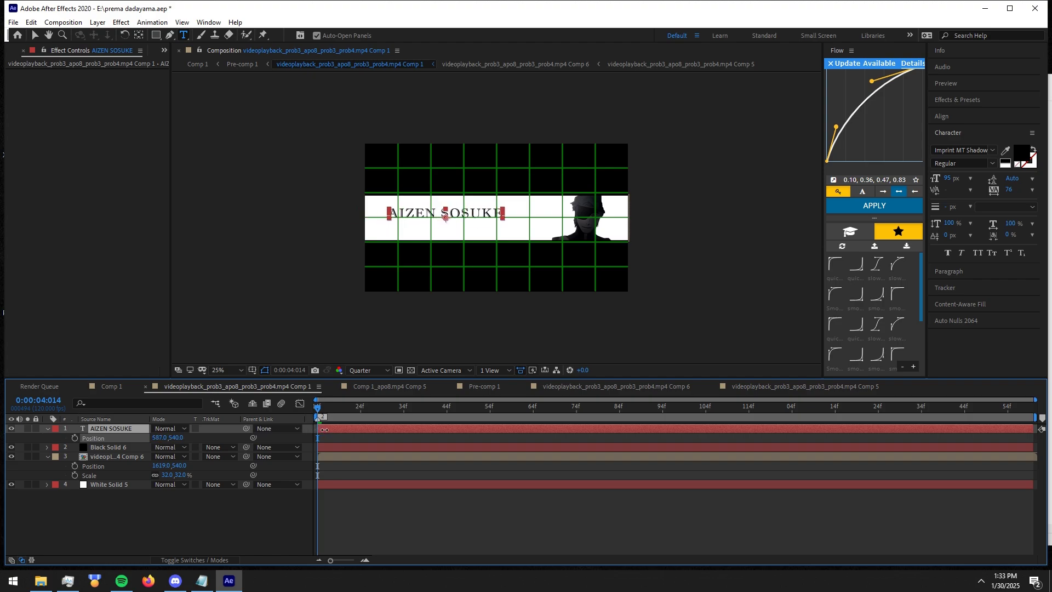
click(511, 513)
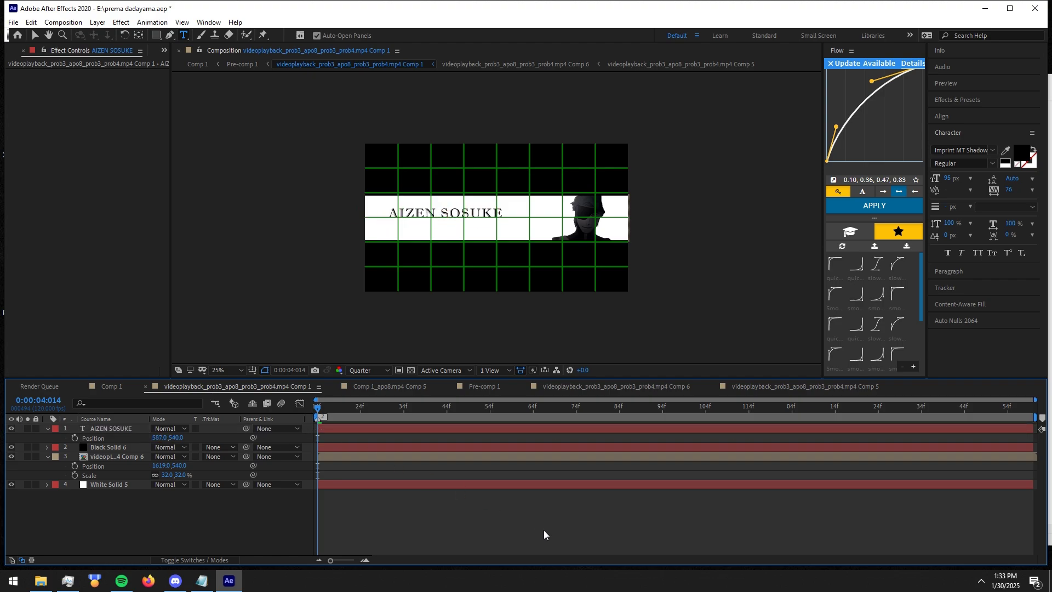
Duplicate the title, hide the grid, and make the original 3D with 135° X Rotation
click(365, 428)
key(ctrl+d)
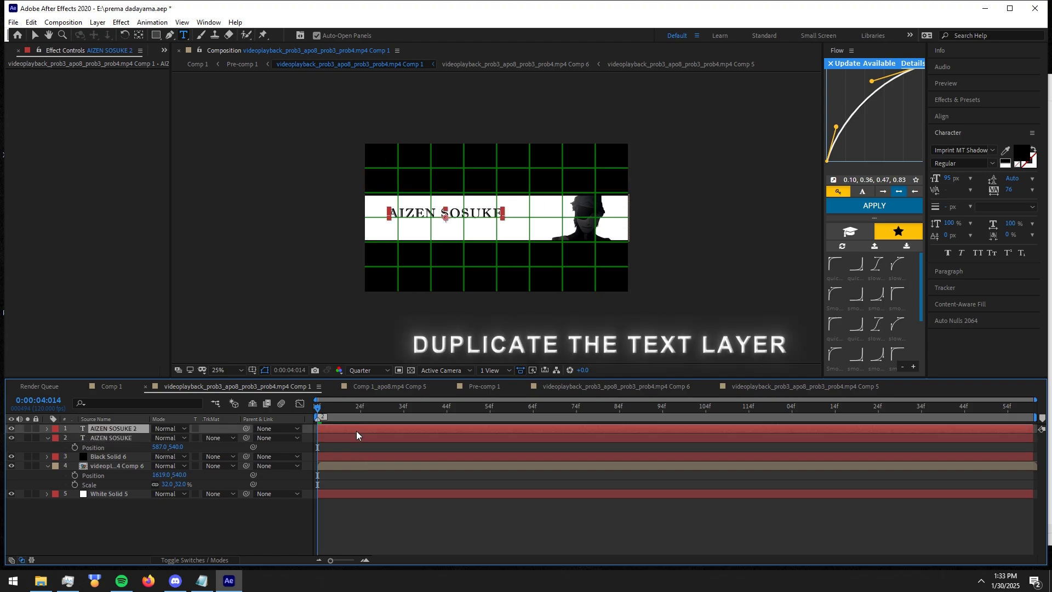
click(347, 437)
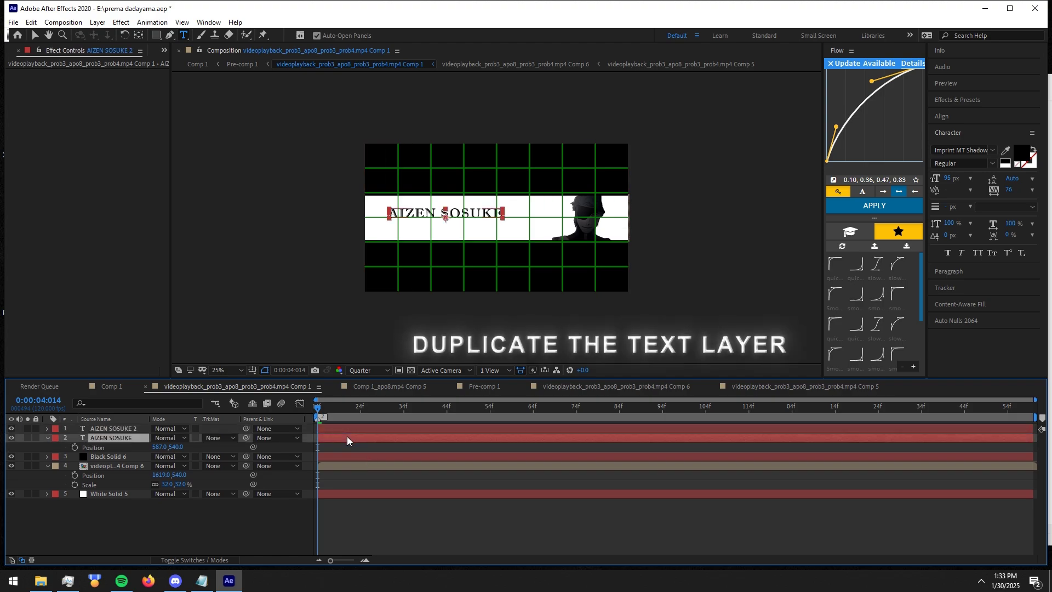
click(259, 371)
click(274, 398)
click(225, 556)
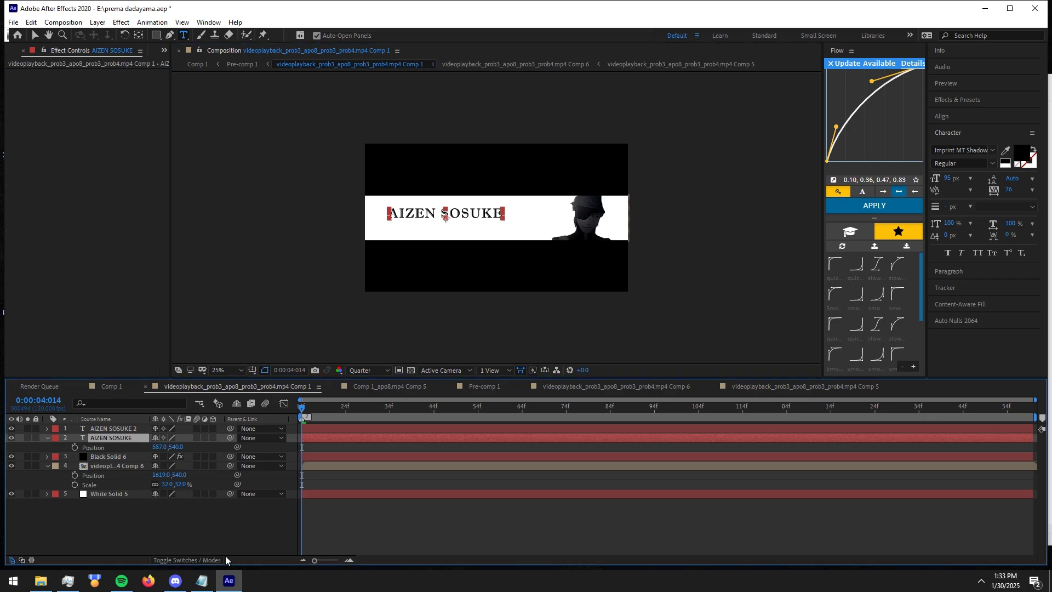
click(213, 439)
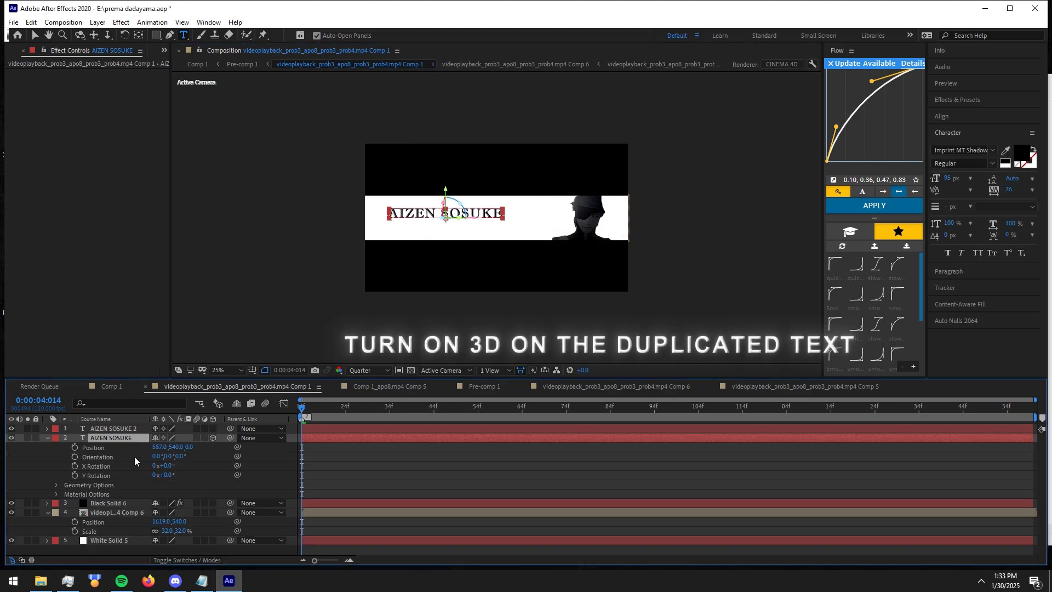
drag(172, 465, 224, 456)
click(170, 466)
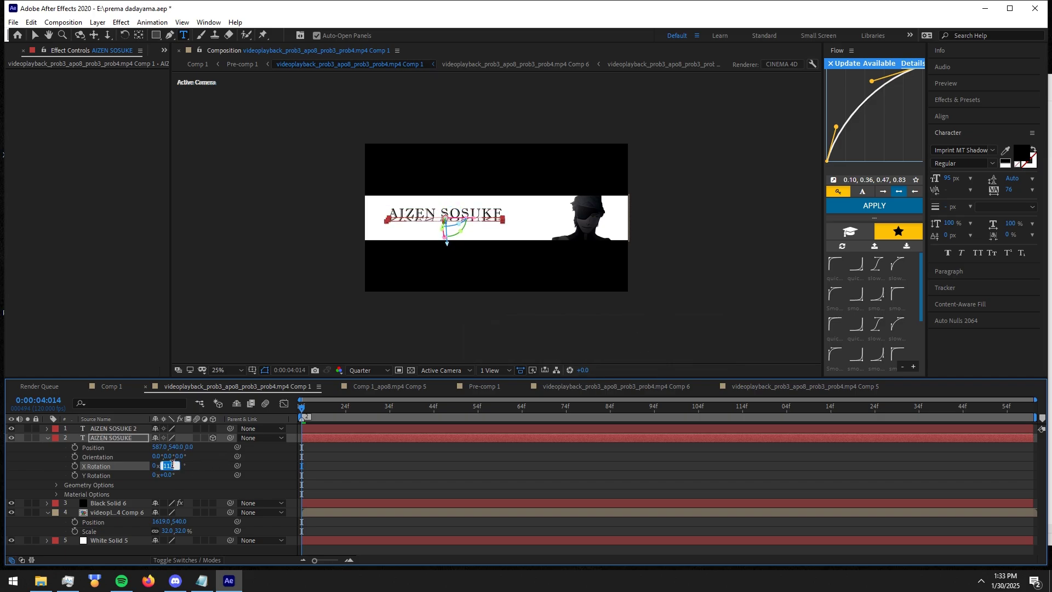
key(Return)
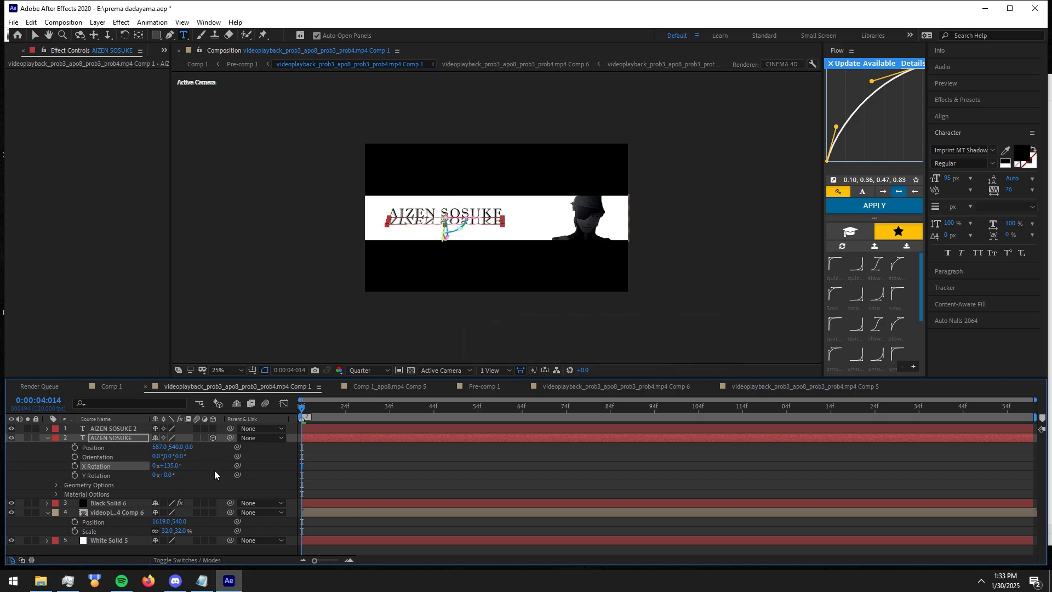
Lower the flipped title's opacity to 38% and preview the composition
click(212, 557)
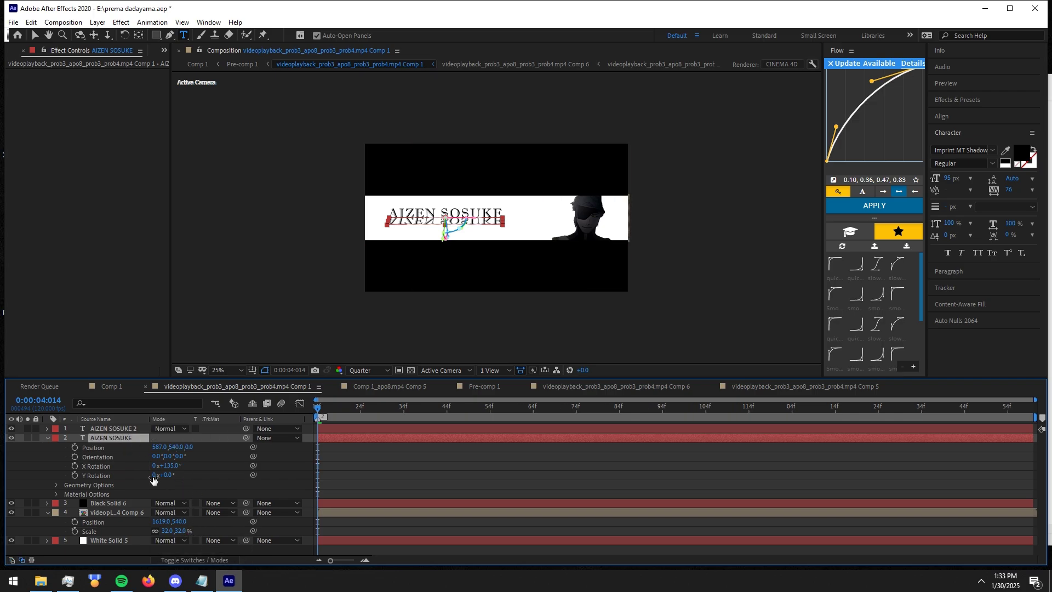
click(48, 437)
click(165, 447)
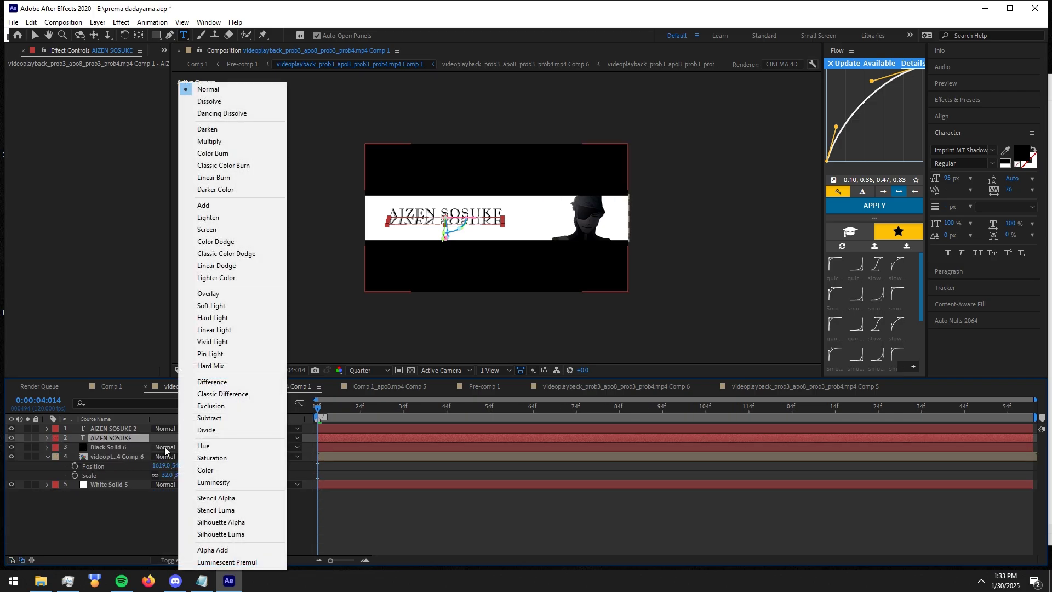
click(159, 436)
click(126, 438)
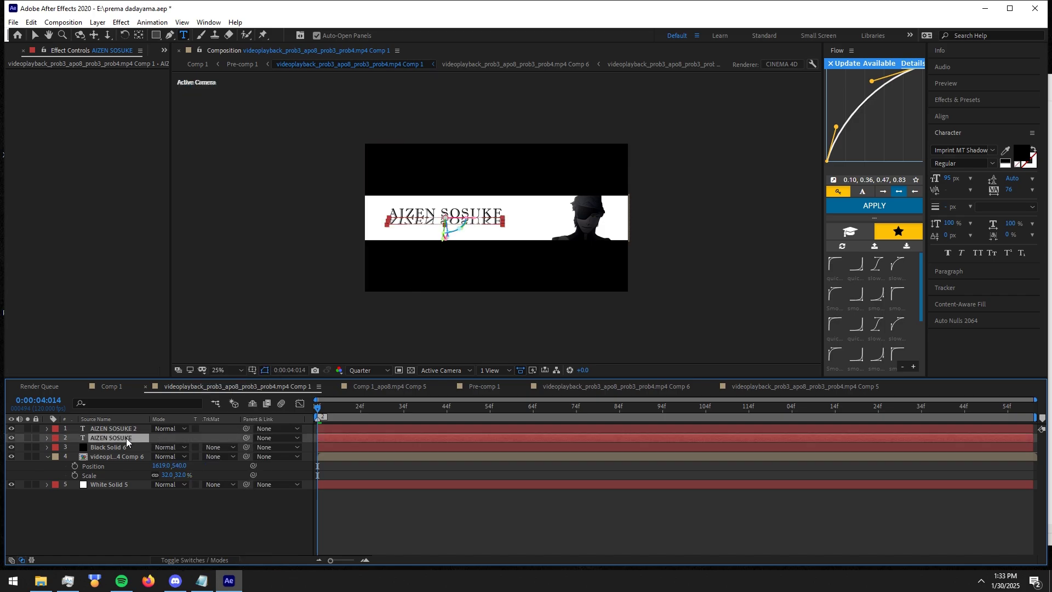
key(t)
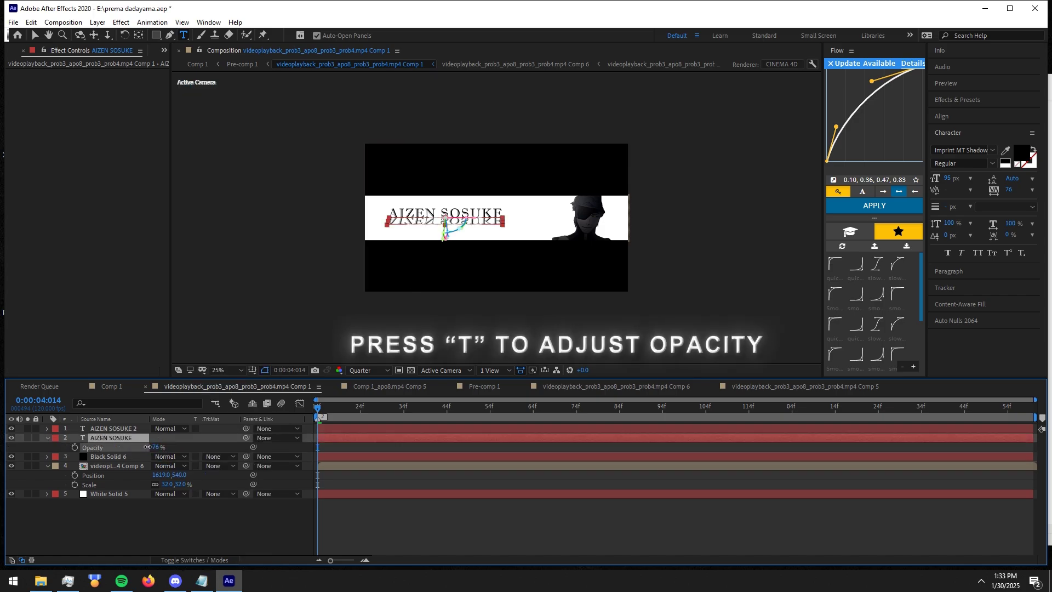
drag(128, 447, 126, 447)
click(486, 508)
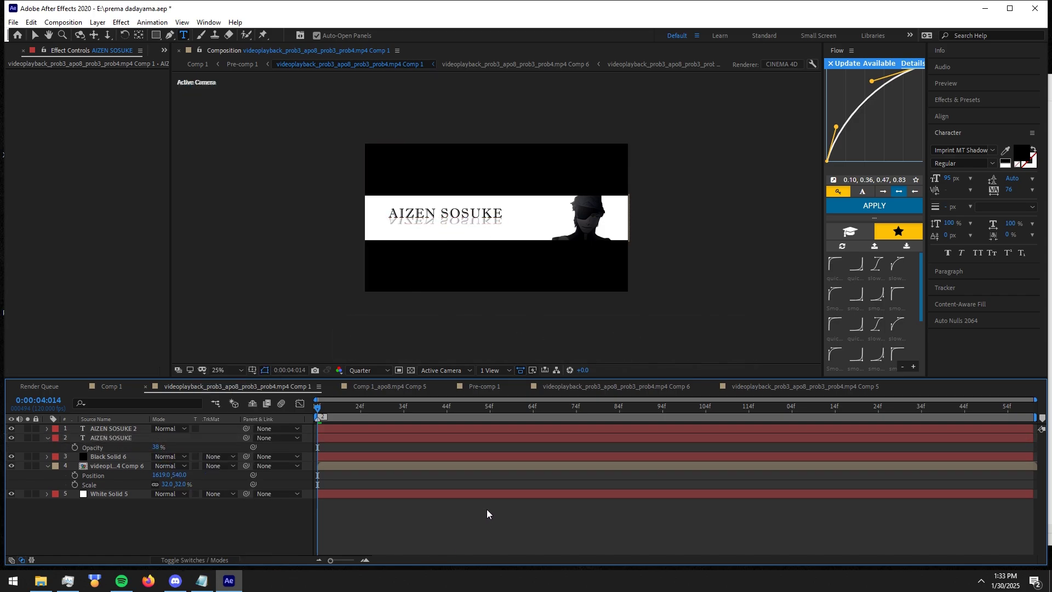
key(space)
key(space)
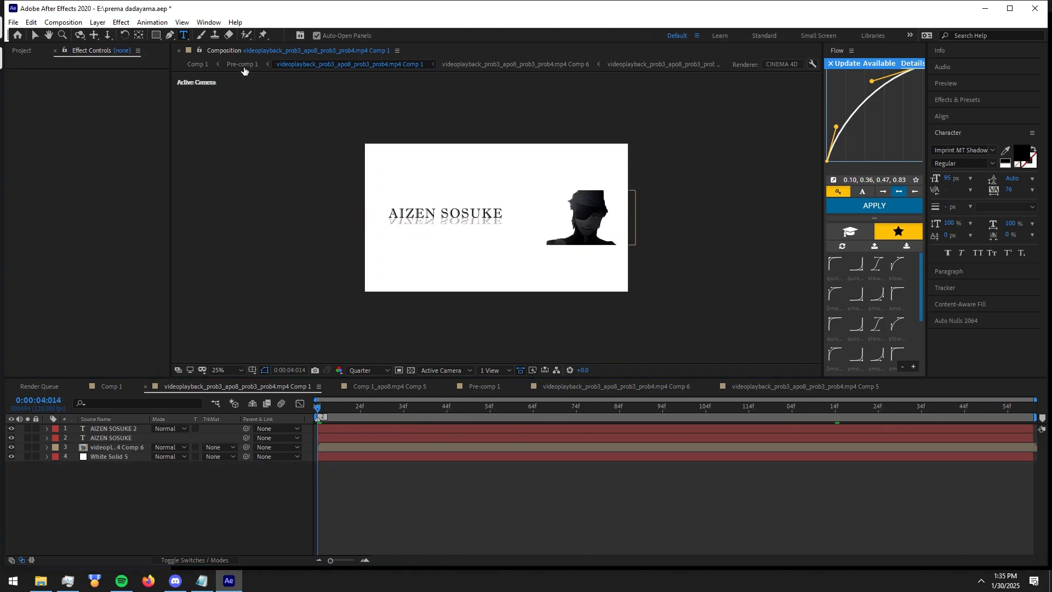
In Pre-comp 1, apply BCC Gaussian Blur to the Black Solid 4 bars layer
click(242, 64)
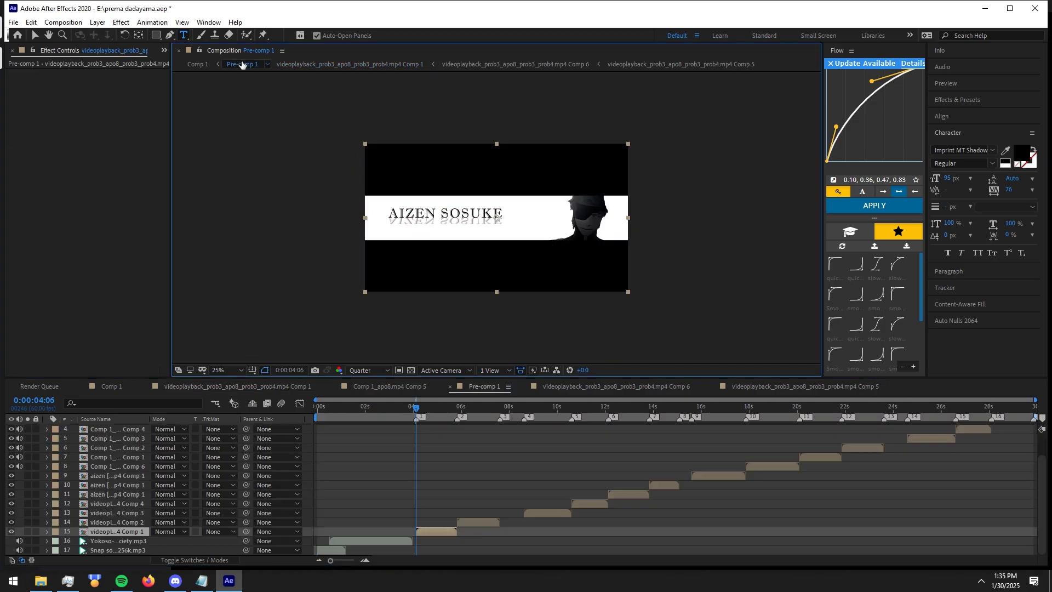
click(452, 429)
key(v)
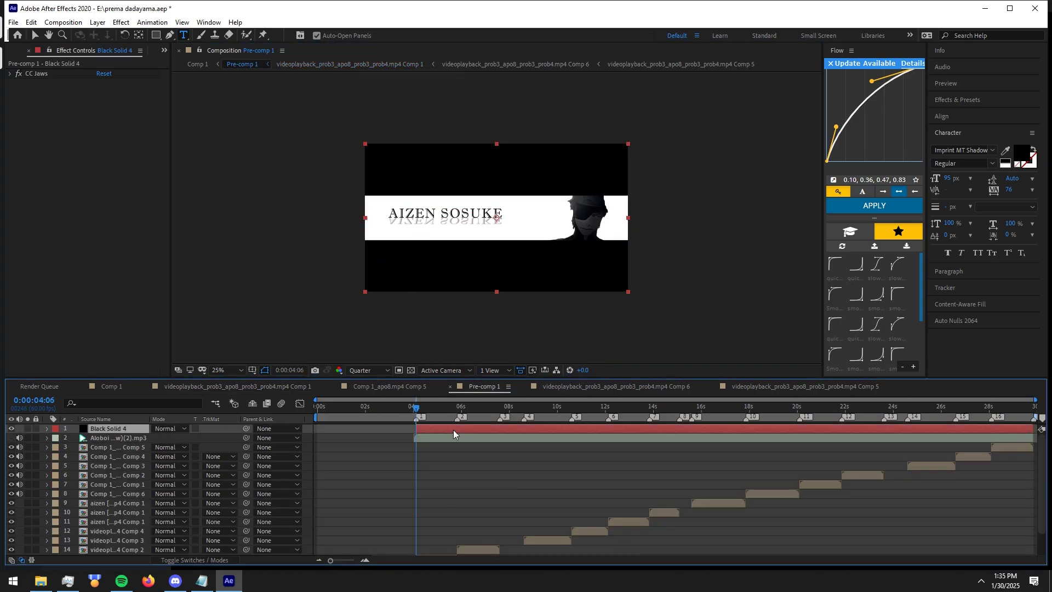
key(ctrl+space)
text(bcc gau)
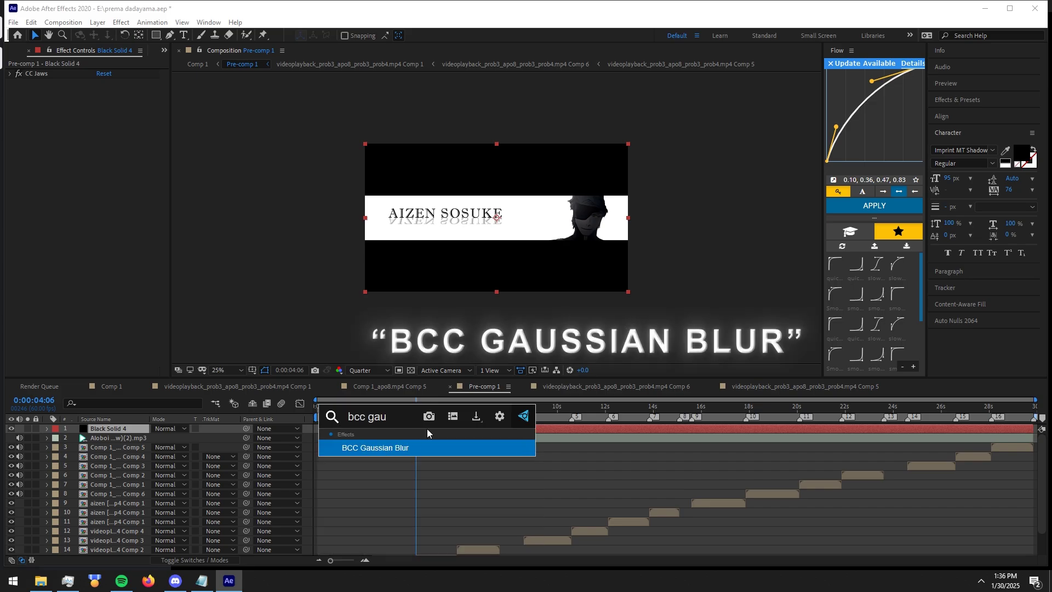
key(Return)
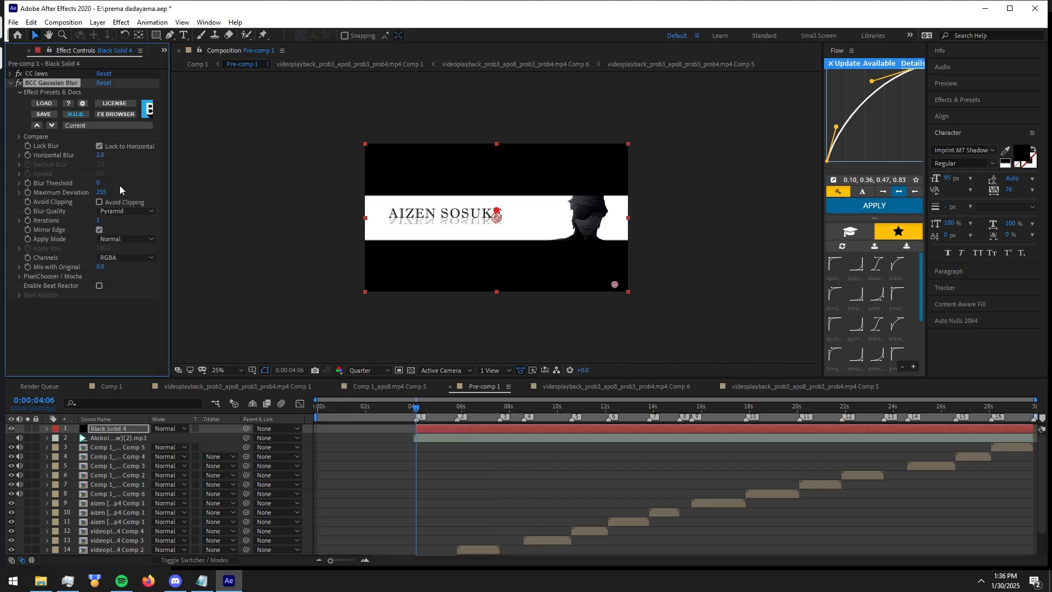
Set the BCC Gaussian Blur Horizontal Blur to 10 and collapse its settings
click(101, 155)
text(10)
key(Return)
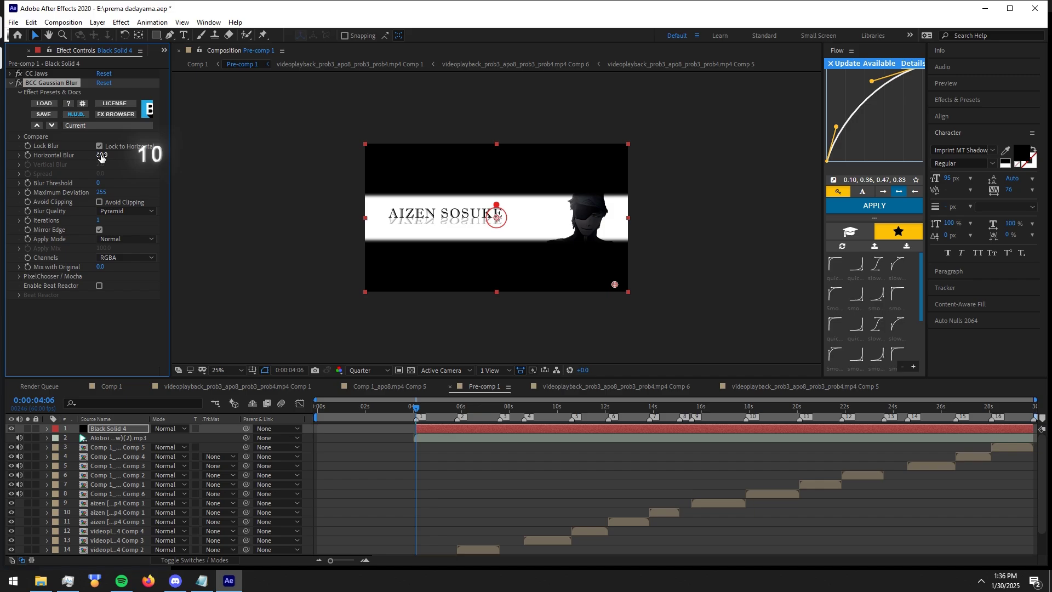
click(10, 84)
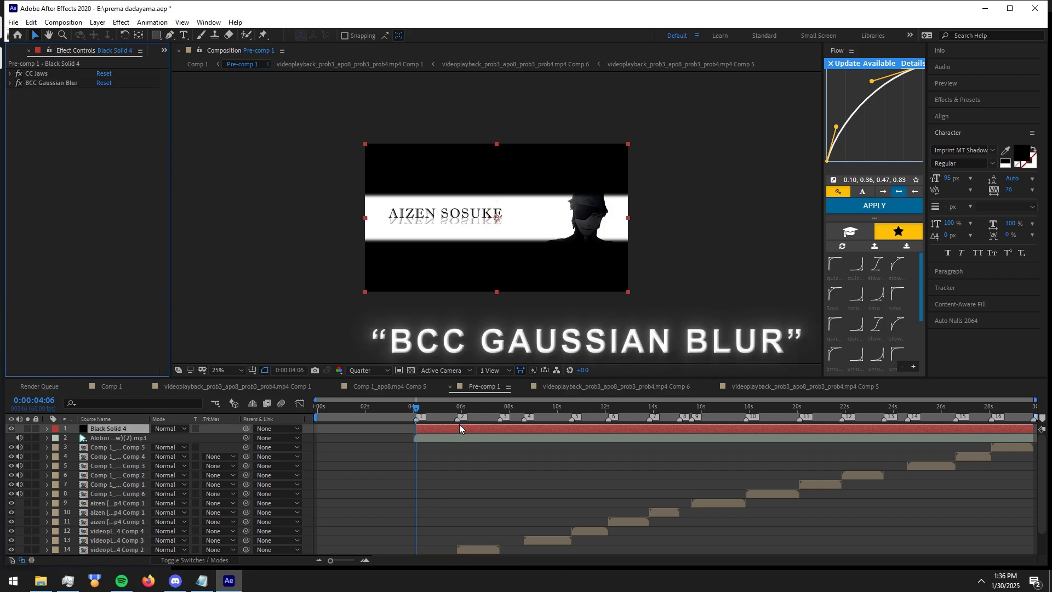
Scrub to later frames to check the blurred letterbox bars
click(449, 409)
click(478, 406)
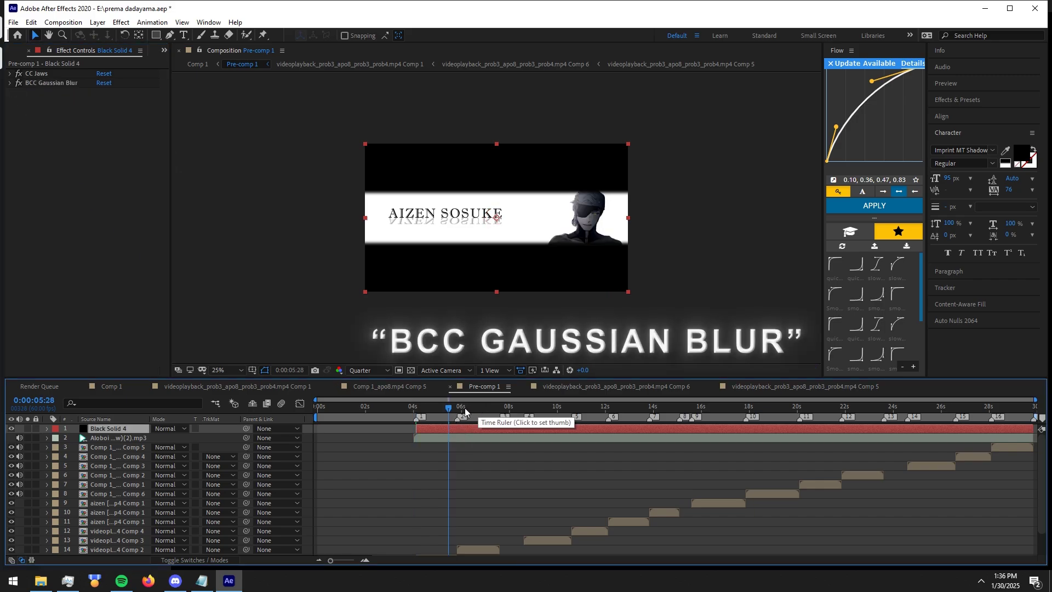
click(488, 410)
drag(489, 410, 594, 423)
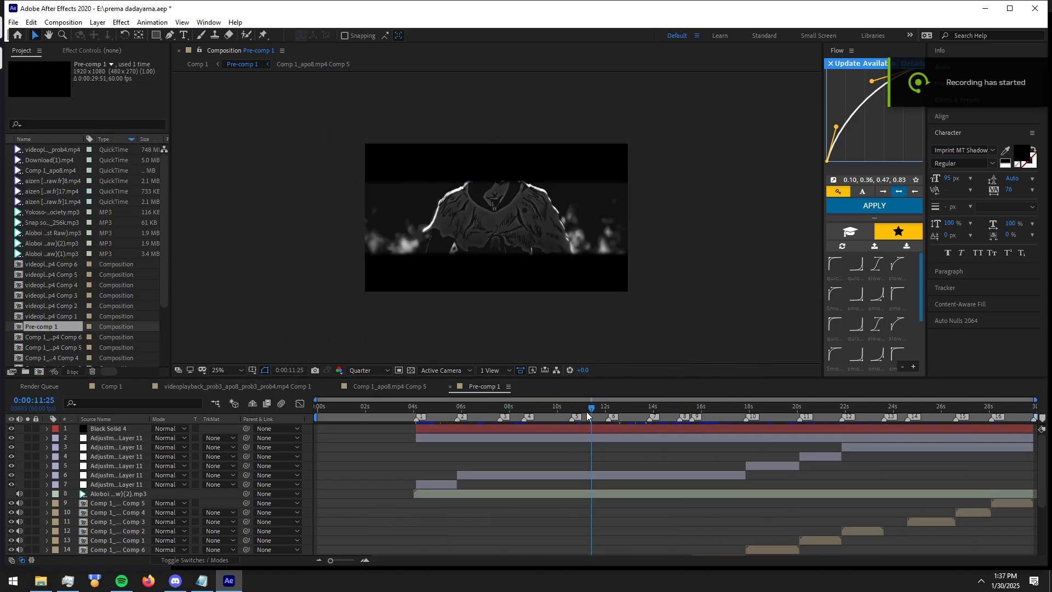
drag(587, 415, 625, 413)
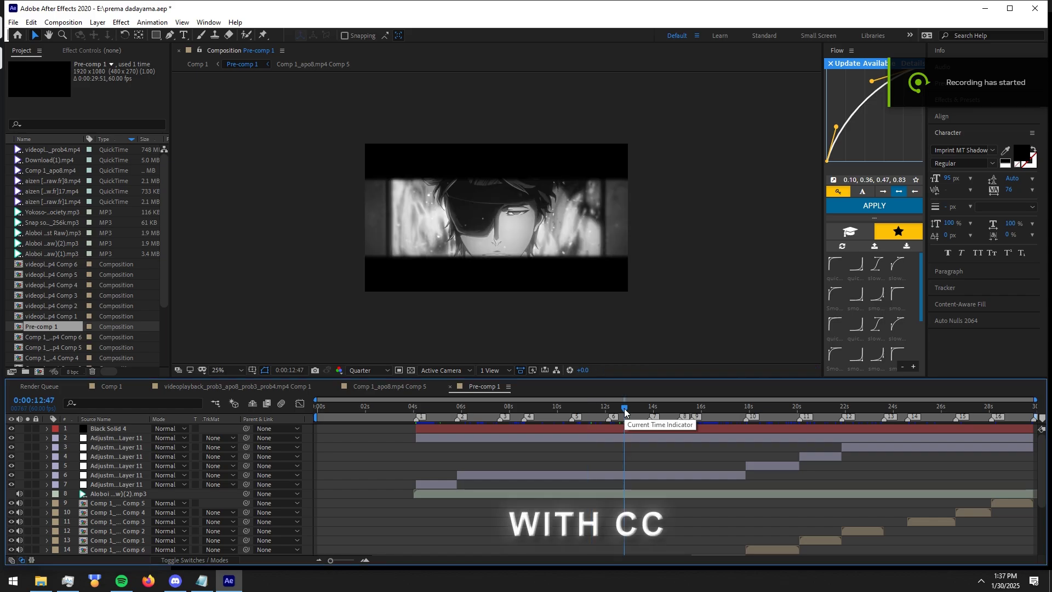
drag(624, 412, 819, 421)
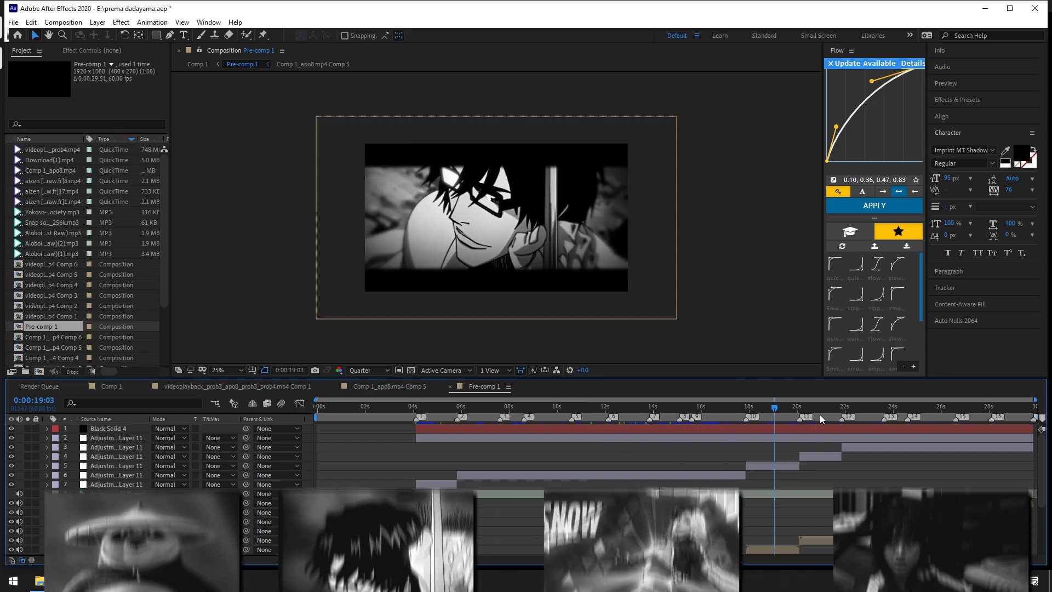